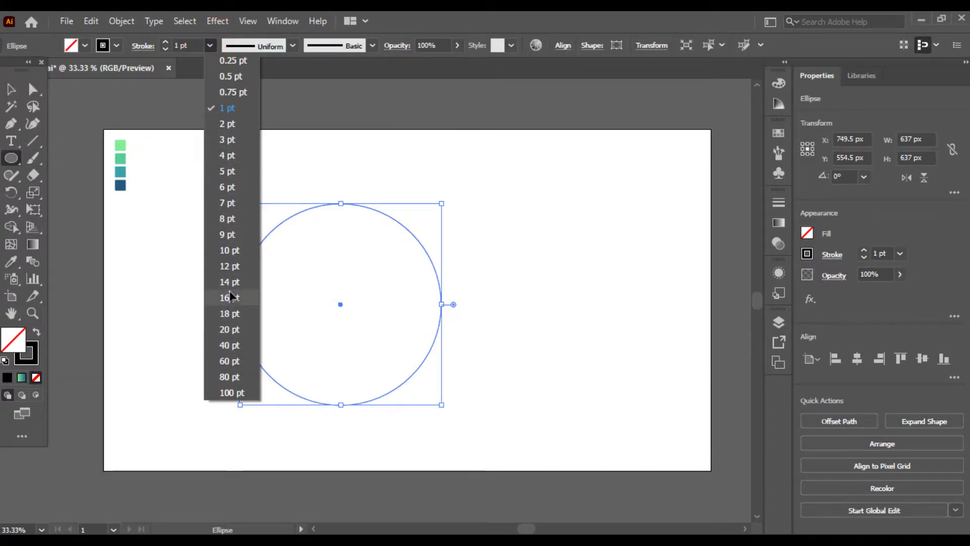
# - Set the circle's stroke weight to 10 pt
pyautogui.click(227, 329)
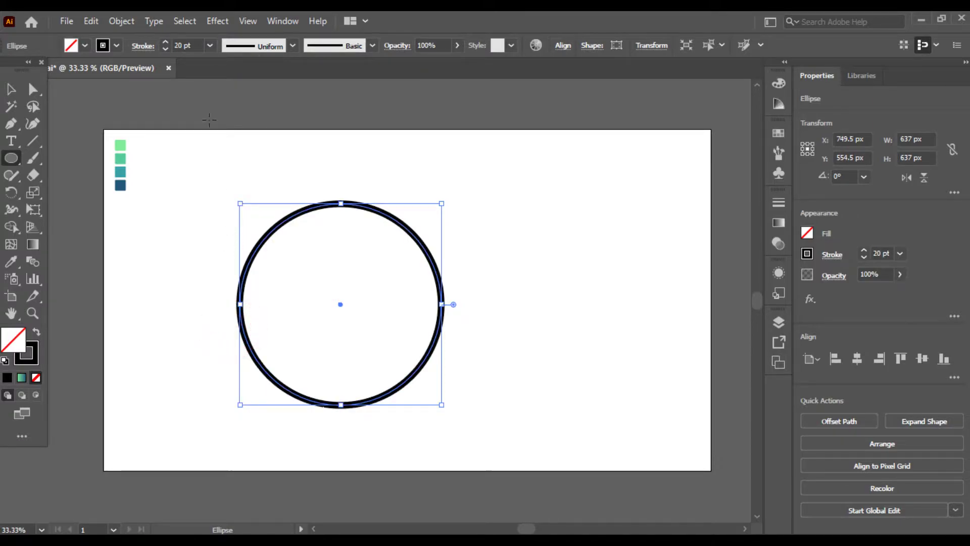
pyautogui.click(210, 45)
pyautogui.click(236, 252)
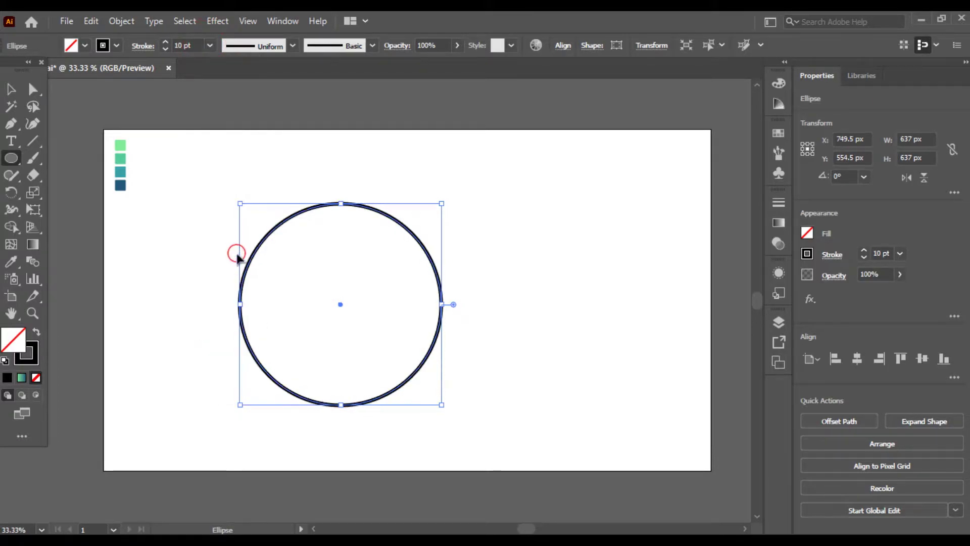
# - Copy and paste the circle, placing the duplicate beside the original so that its edge passes through the original's centre
pyautogui.click(10, 91)
pyautogui.click(114, 192)
pyautogui.moveTo(497, 254); pyautogui.dragTo(372, 301)
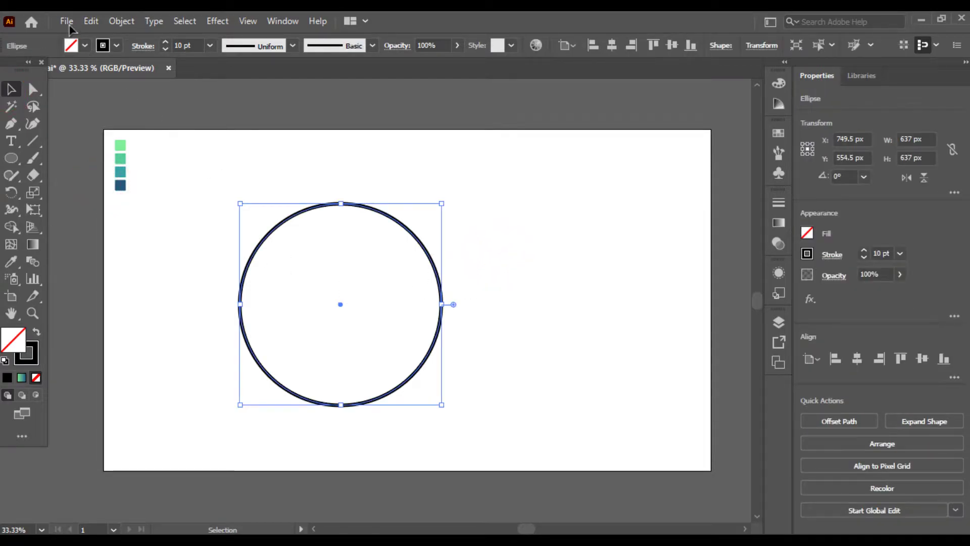
pyautogui.click(87, 21)
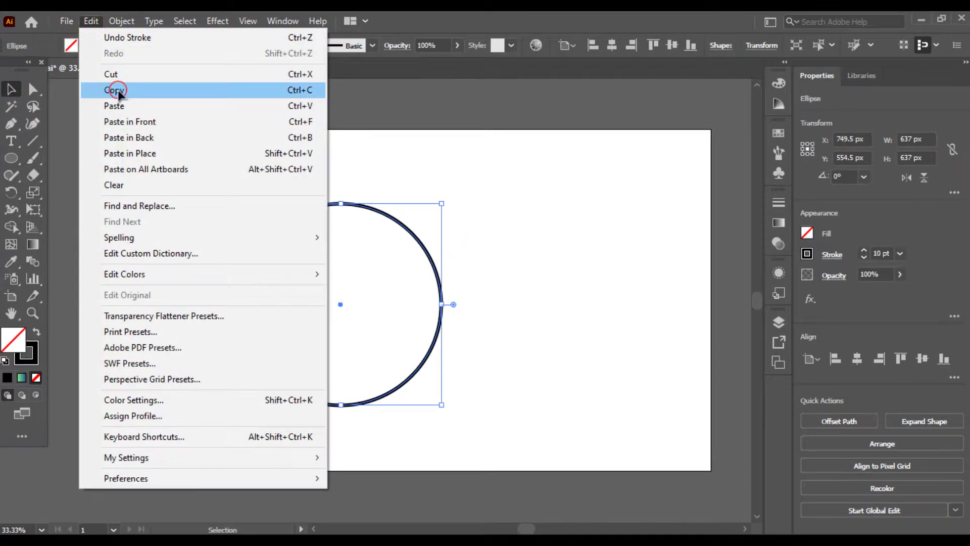
pyautogui.click(118, 90)
pyautogui.click(91, 21)
pyautogui.click(110, 106)
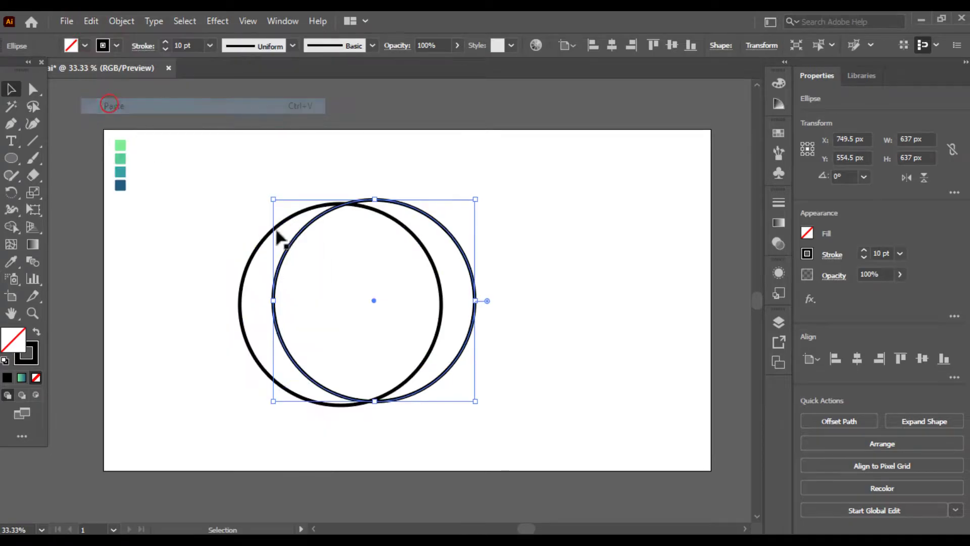
pyautogui.moveTo(377, 300); pyautogui.dragTo(441, 312)
# - Move the two overlapping circles together slightly to the left on the artboard
pyautogui.moveTo(588, 206); pyautogui.dragTo(308, 350)
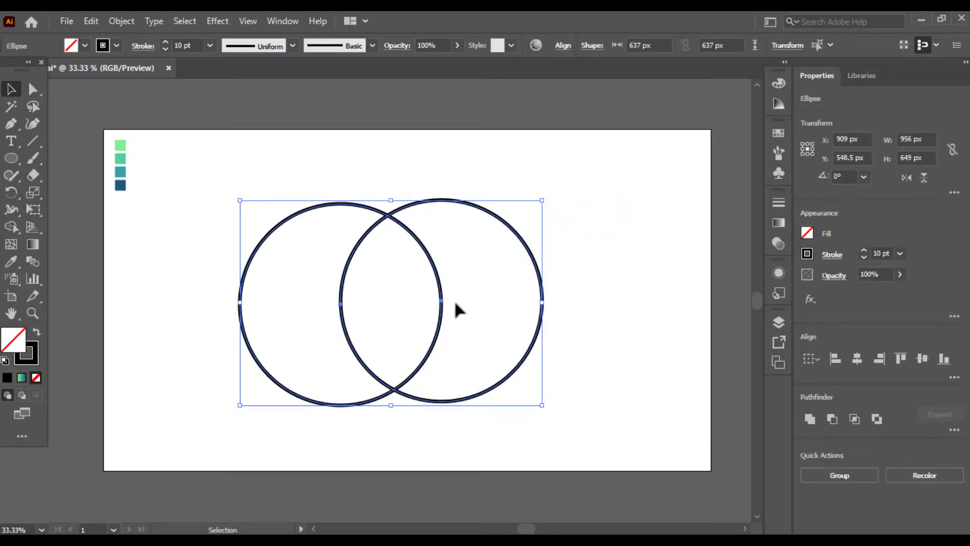
pyautogui.moveTo(441, 304); pyautogui.dragTo(420, 303)
pyautogui.click(581, 332)
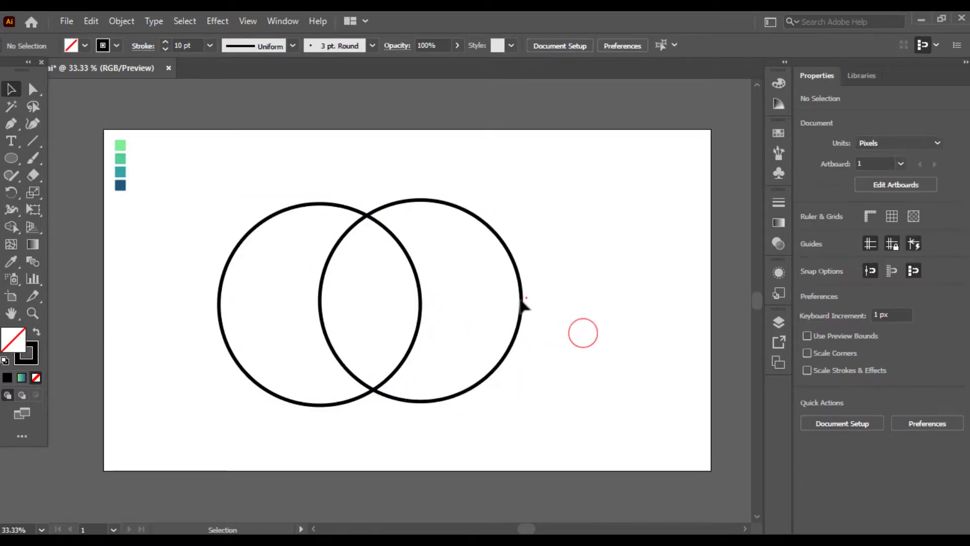
# - Duplicate the right circle and place the copy centrally above the two circles, overlapping both
pyautogui.click(522, 298)
pyautogui.moveTo(522, 315); pyautogui.dragTo(473, 254)
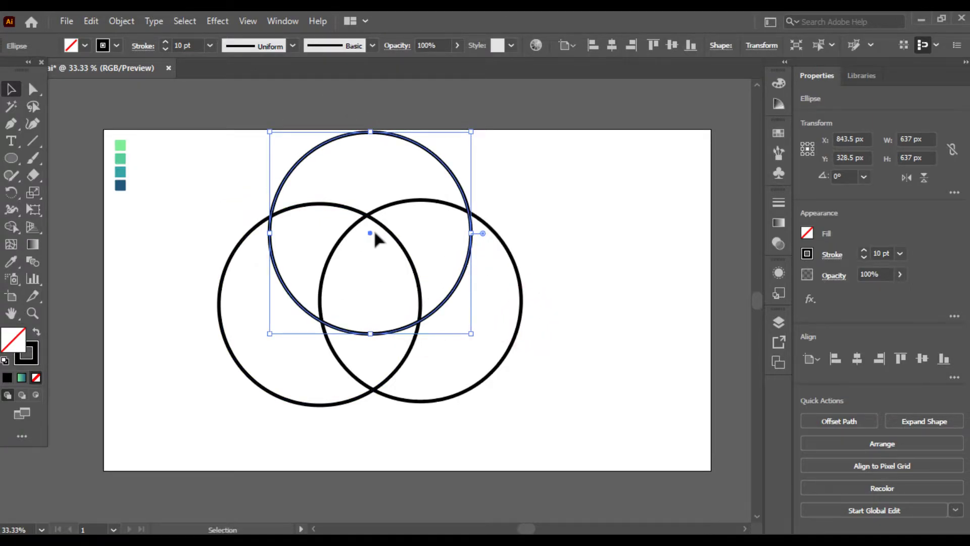
pyautogui.moveTo(370, 234); pyautogui.dragTo(366, 200)
# - Move all three overlapping circles together slightly down and to the right on the artboard
pyautogui.click(601, 297)
pyautogui.moveTo(586, 232); pyautogui.dragTo(188, 404)
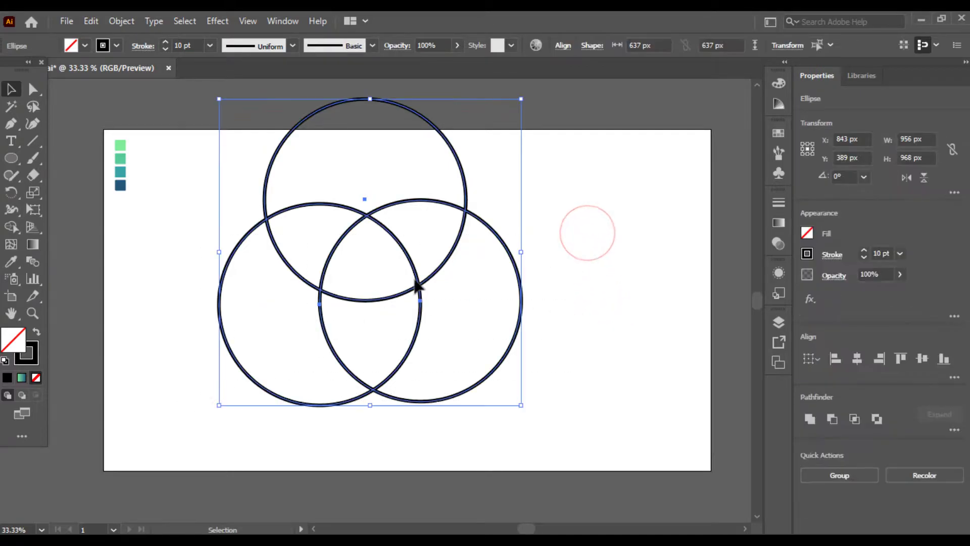
pyautogui.moveTo(507, 247); pyautogui.dragTo(527, 277)
pyautogui.click(626, 277)
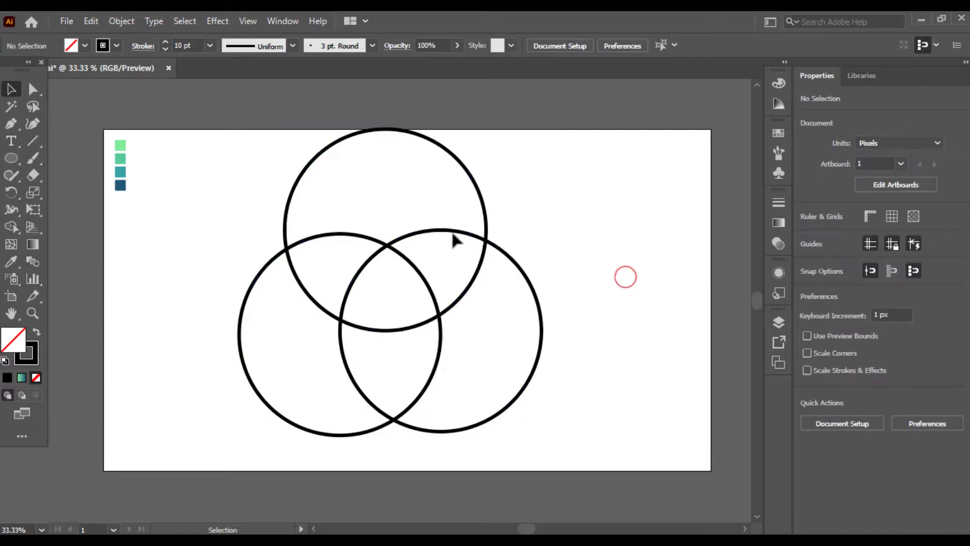
# - Nudge the top circle slightly upward to adjust its overlap with the two lower circles
pyautogui.click(388, 233)
pyautogui.moveTo(388, 232)
pyautogui.mouseDown()
pyautogui.moveTo(388, 248)
pyautogui.moveTo(387, 230)
pyautogui.mouseUp()
pyautogui.click(561, 216)
pyautogui.moveTo(590, 201); pyautogui.dragTo(195, 425)
pyautogui.click(129, 381)
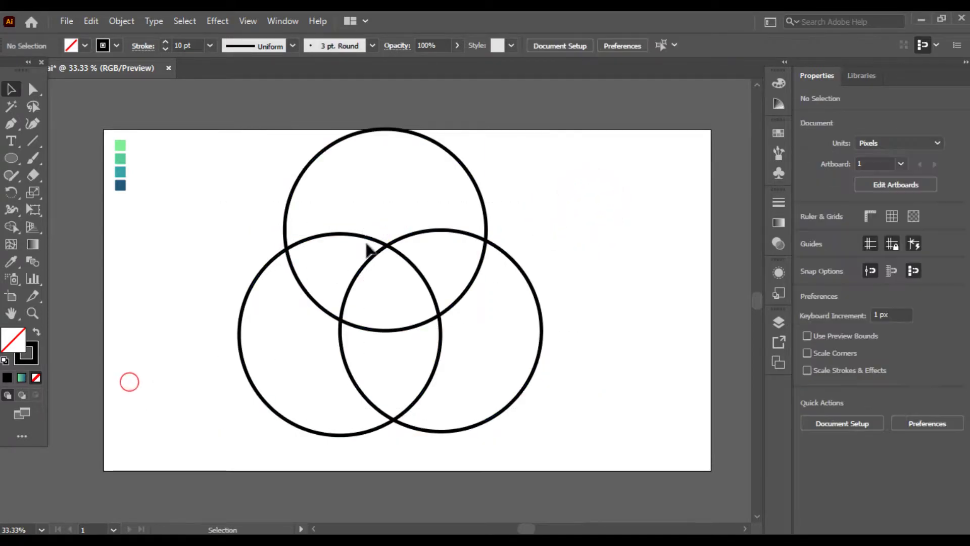
pyautogui.click(389, 213)
pyautogui.moveTo(389, 214)
pyautogui.mouseDown()
pyautogui.moveTo(384, 227)
pyautogui.moveTo(384, 219)
pyautogui.mouseUp()
pyautogui.click(519, 336)
# - Remove the outer regions of the three circles with the Shape Builder tool, keeping only the shield-shaped area below the top circle
pyautogui.moveTo(617, 264); pyautogui.dragTo(162, 361)
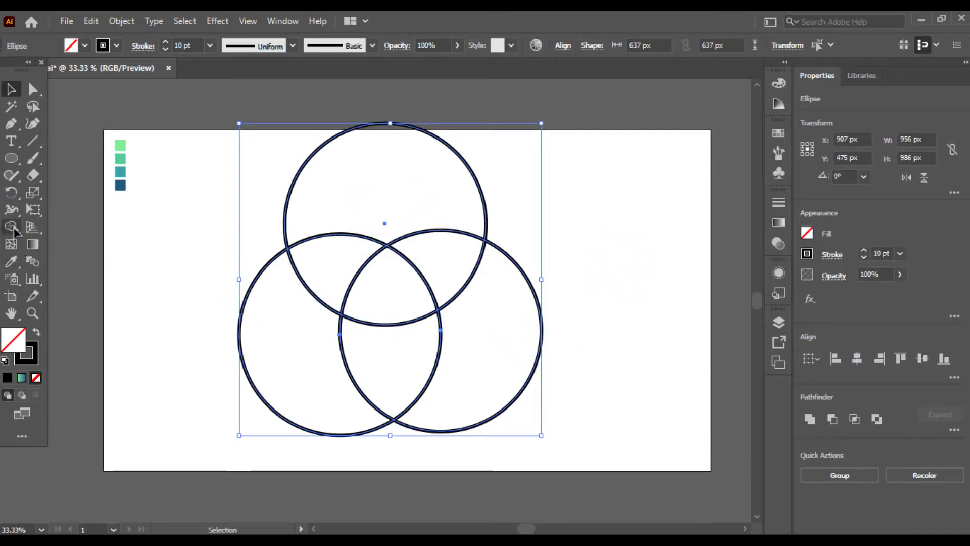
pyautogui.click(11, 227)
pyautogui.moveTo(519, 178); pyautogui.dragTo(417, 187)
pyautogui.moveTo(310, 248)
pyautogui.mouseDown()
pyautogui.moveTo(300, 336)
pyautogui.moveTo(411, 278)
pyautogui.moveTo(502, 340)
pyautogui.moveTo(597, 360)
pyautogui.mouseUp()
pyautogui.click(11, 90)
pyautogui.click(203, 238)
pyautogui.moveTo(284, 257); pyautogui.dragTo(597, 425)
# - Unite the remaining paths into a single shield shape and move it up and to the left on the artboard
pyautogui.hotkey('ctrl', '+')
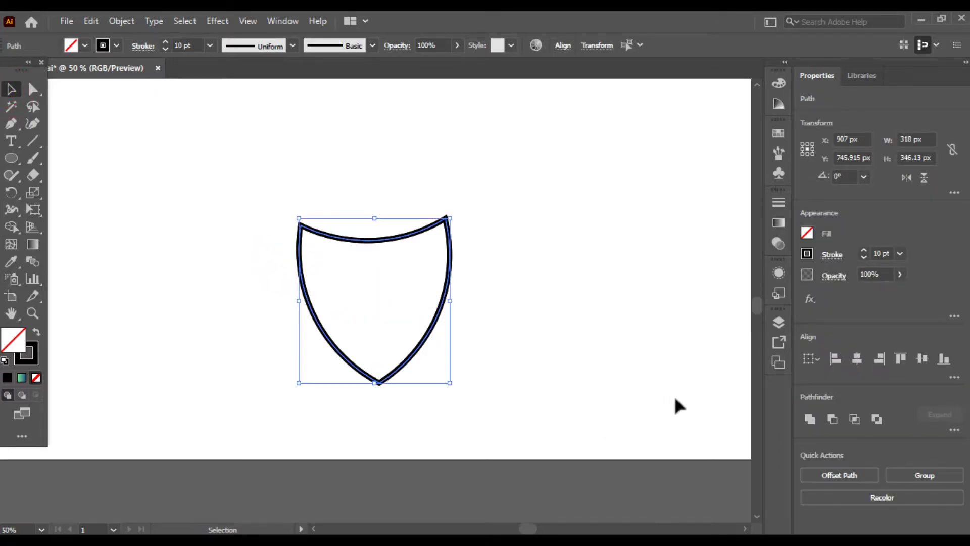
pyautogui.click(810, 419)
pyautogui.click(437, 305)
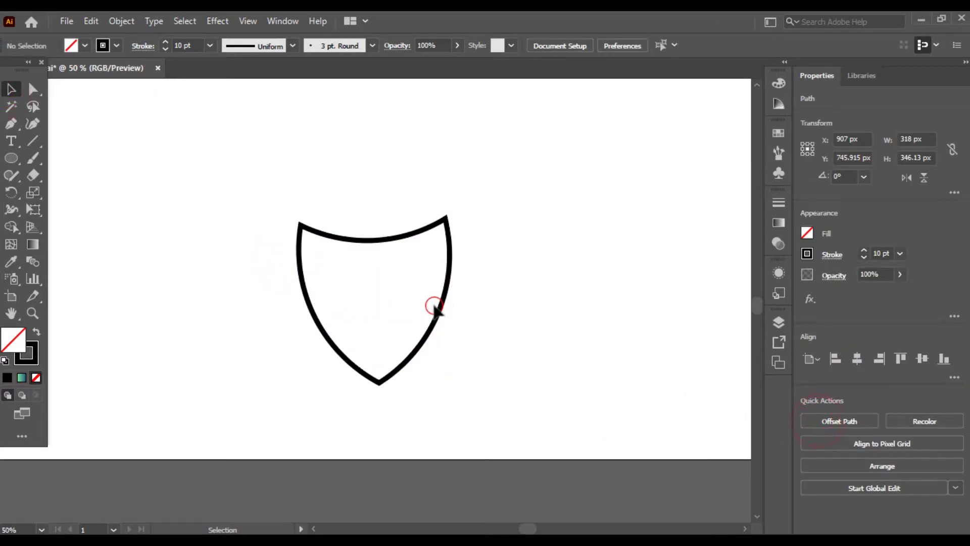
pyautogui.moveTo(444, 306); pyautogui.dragTo(448, 278)
pyautogui.click(509, 273)
pyautogui.moveTo(422, 153); pyautogui.dragTo(270, 279)
pyautogui.hotkey('ctrl', '+')
pyautogui.click(234, 304)
pyautogui.moveTo(204, 221); pyautogui.dragTo(454, 366)
# - Move the four colour swatches from the artboard's corner to beside the left of the shield
pyautogui.hotkey('ctrl', '-')
pyautogui.hotkey('ctrl', '-')
pyautogui.press('v')
pyautogui.moveTo(165, 105); pyautogui.dragTo(136, 160)
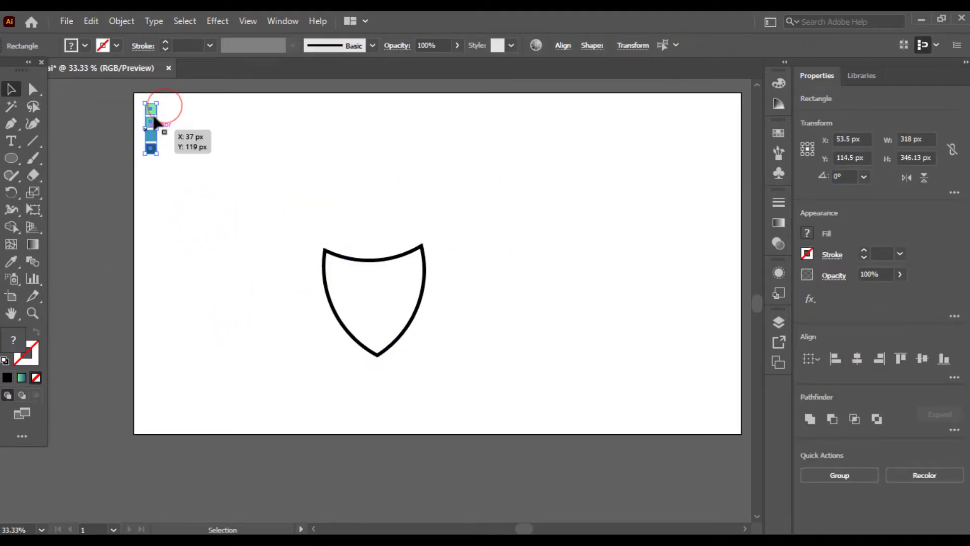
pyautogui.moveTo(151, 110); pyautogui.dragTo(270, 294)
pyautogui.click(336, 328)
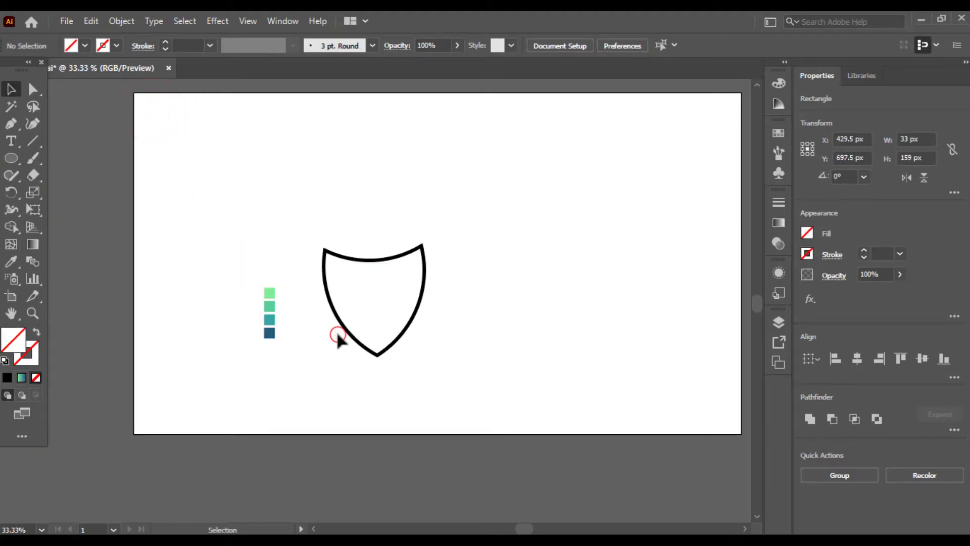
# - Swap the shield's stroke and fill, and sample the light green swatch as its fill colour
pyautogui.hotkey('ctrl', '+')
pyautogui.hotkey('ctrl', '+')
pyautogui.moveTo(378, 329); pyautogui.dragTo(434, 318)
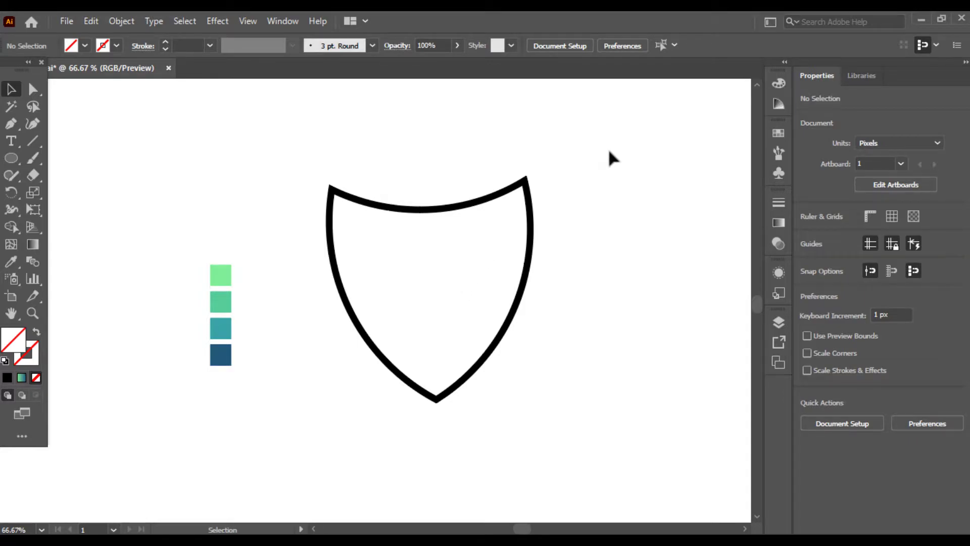
pyautogui.moveTo(385, 414); pyautogui.dragTo(377, 412)
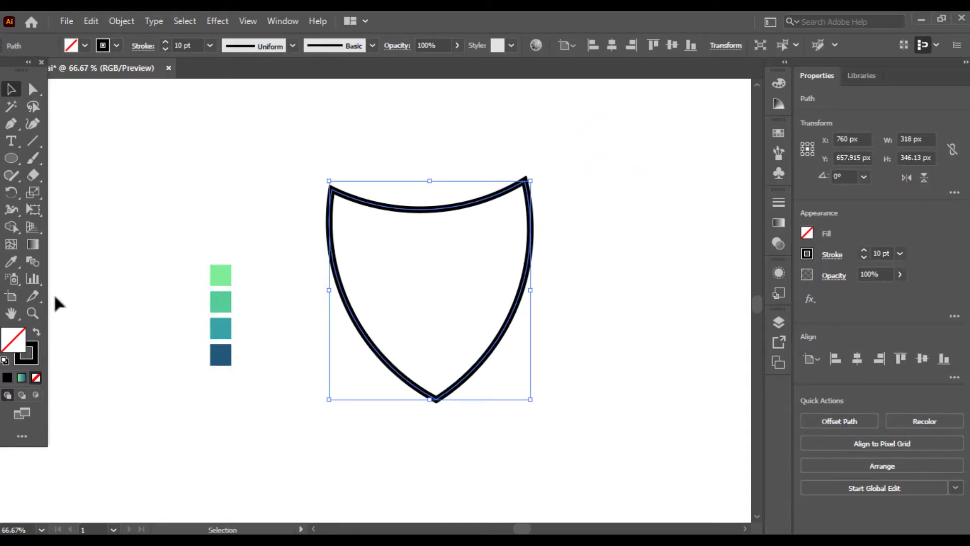
pyautogui.click(37, 334)
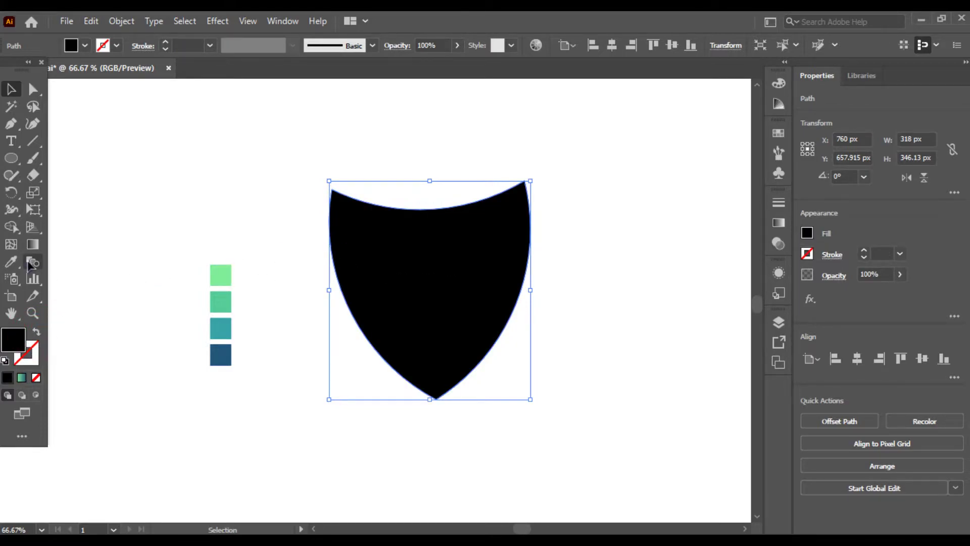
pyautogui.press('i')
pyautogui.click(224, 269)
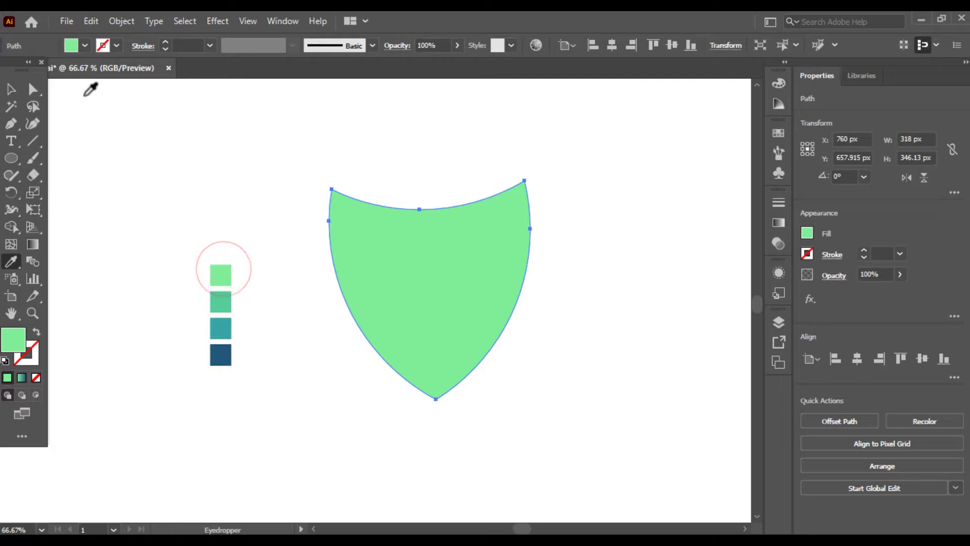
pyautogui.press('v')
pyautogui.click(151, 195)
pyautogui.moveTo(587, 217); pyautogui.dragTo(423, 451)
pyautogui.click(426, 455)
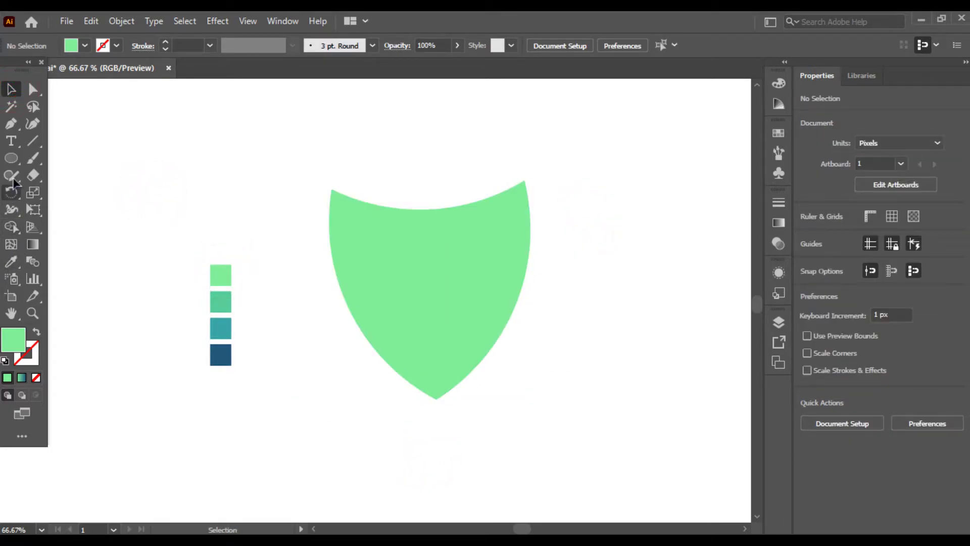
# - Draw a closed Pen shape that curves from the shield's upper edge to its bottom tip and encloses the area beyond its right side
pyautogui.click(11, 123)
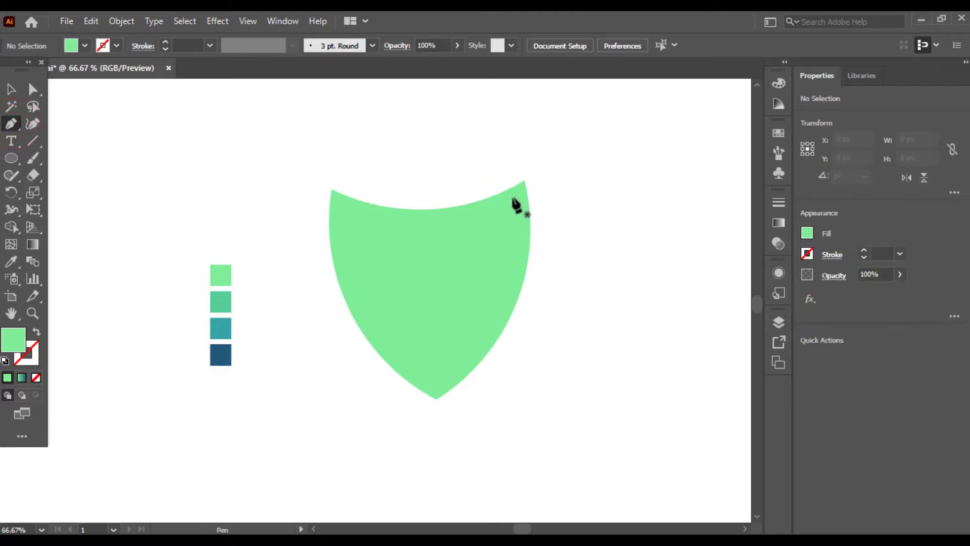
pyautogui.click(472, 202)
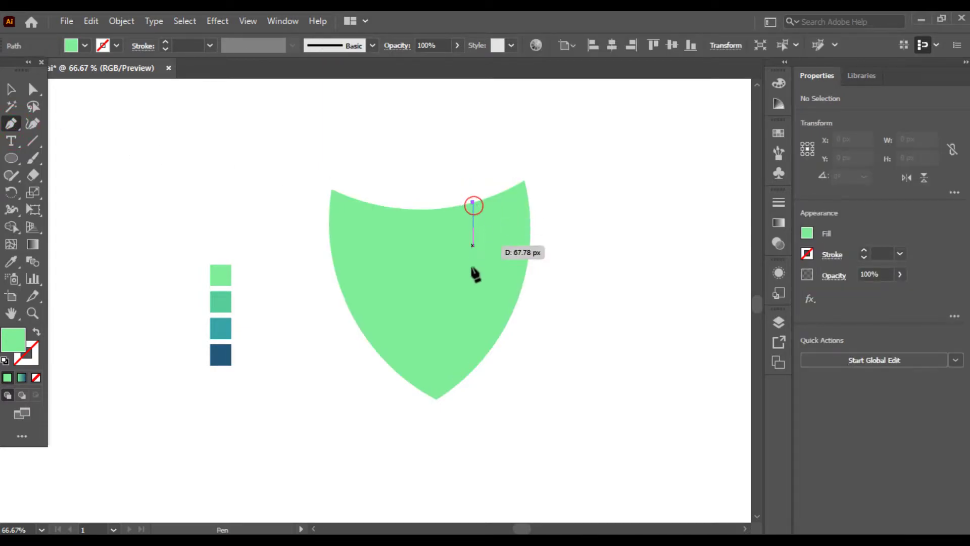
pyautogui.click(434, 399)
pyautogui.moveTo(435, 400); pyautogui.dragTo(350, 454)
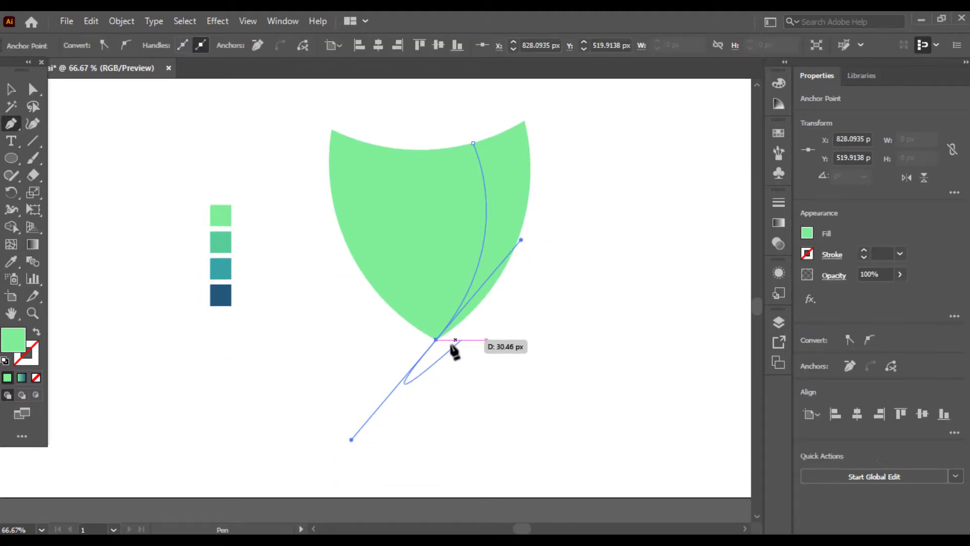
pyautogui.click(435, 340)
pyautogui.click(452, 364)
pyautogui.click(526, 309)
pyautogui.click(566, 226)
pyautogui.click(563, 155)
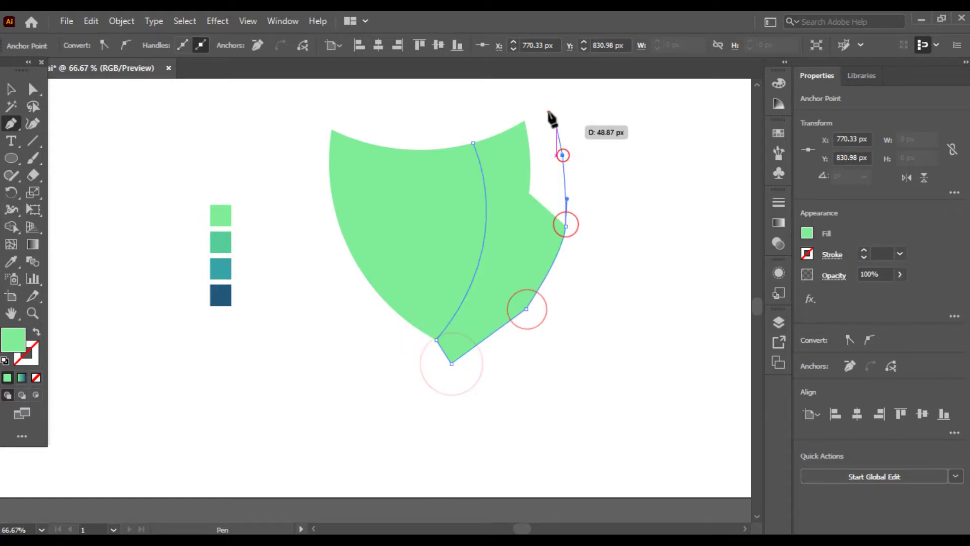
pyautogui.click(549, 112)
pyautogui.click(533, 105)
pyautogui.click(472, 143)
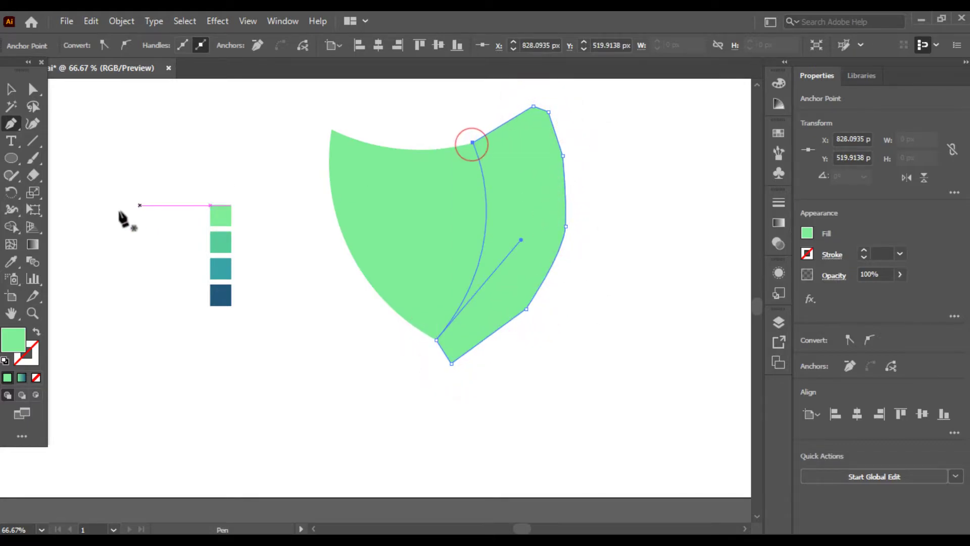
# - Fill the new side shape with the second, darker green swatch colour
pyautogui.click(221, 239)
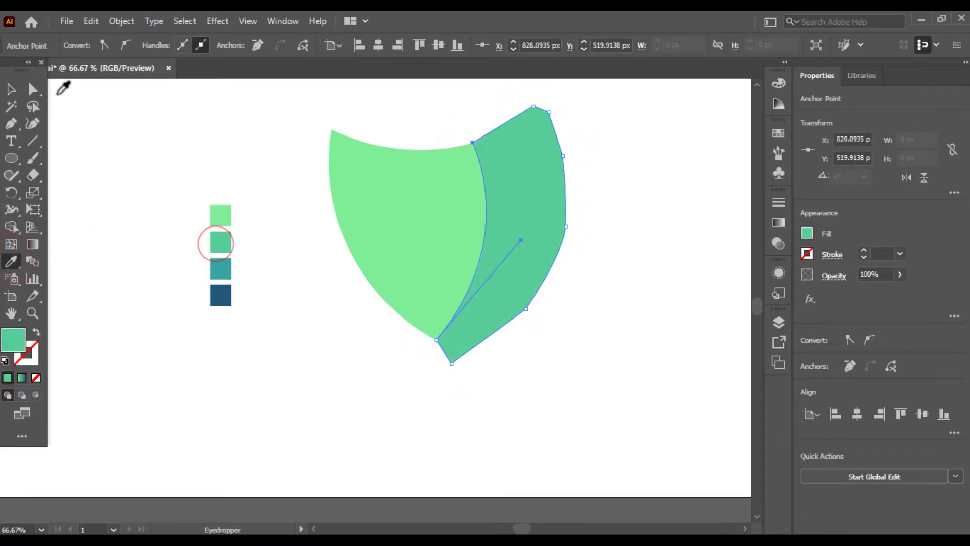
pyautogui.click(11, 90)
pyautogui.click(90, 115)
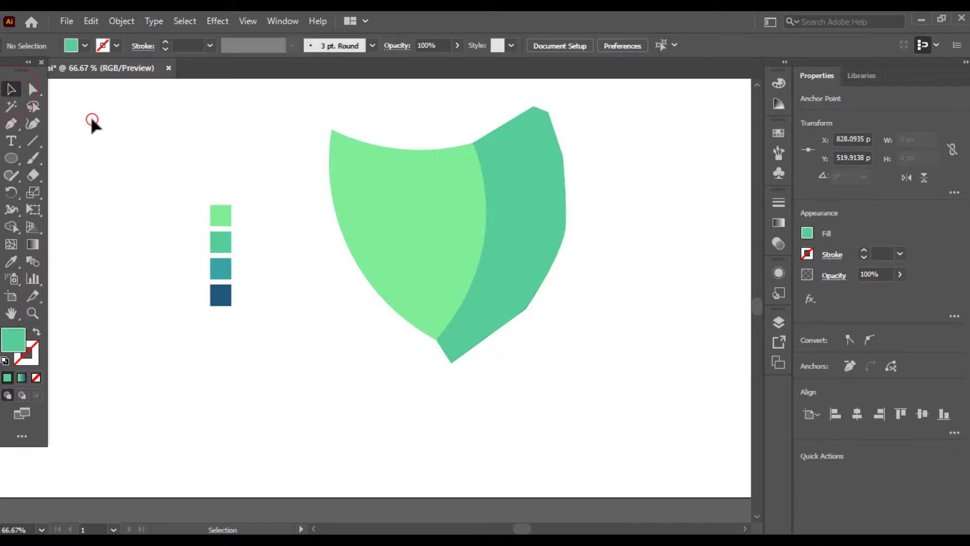
# - Select the shield and side shape, and cut away the part outside the shield with the Shape Builder tool
pyautogui.hotkey('ctrl', '+')
pyautogui.moveTo(306, 192); pyautogui.dragTo(230, 287)
pyautogui.moveTo(667, 156); pyautogui.dragTo(658, 161)
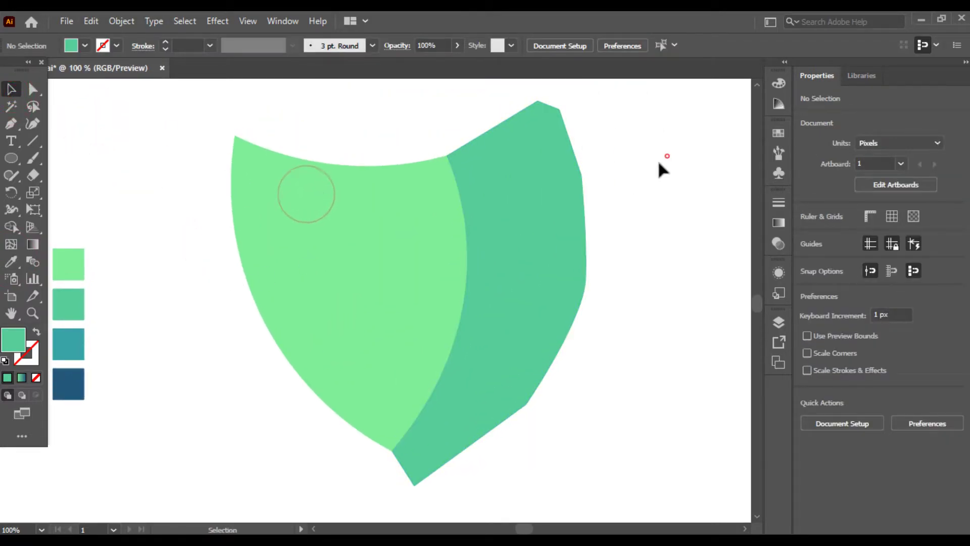
pyautogui.moveTo(269, 365); pyautogui.dragTo(221, 383)
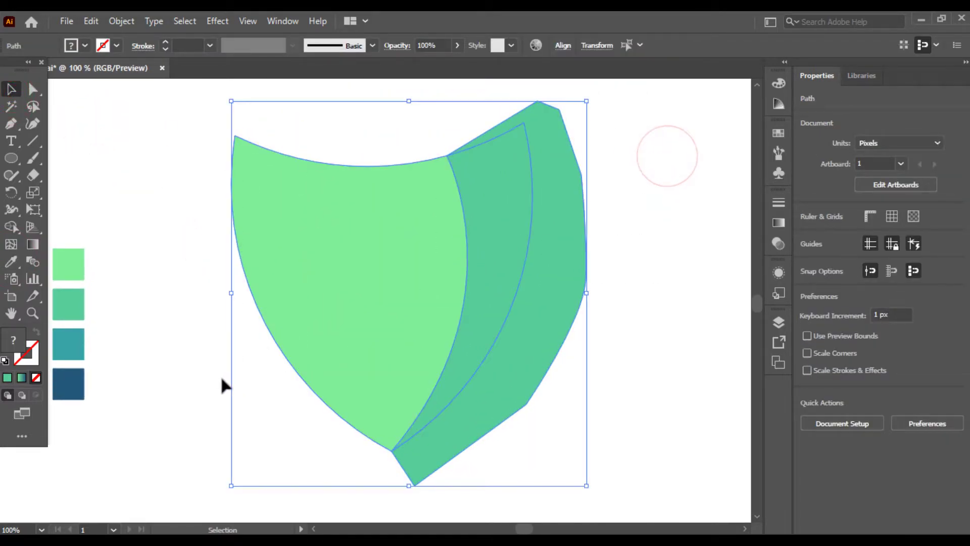
pyautogui.click(11, 227)
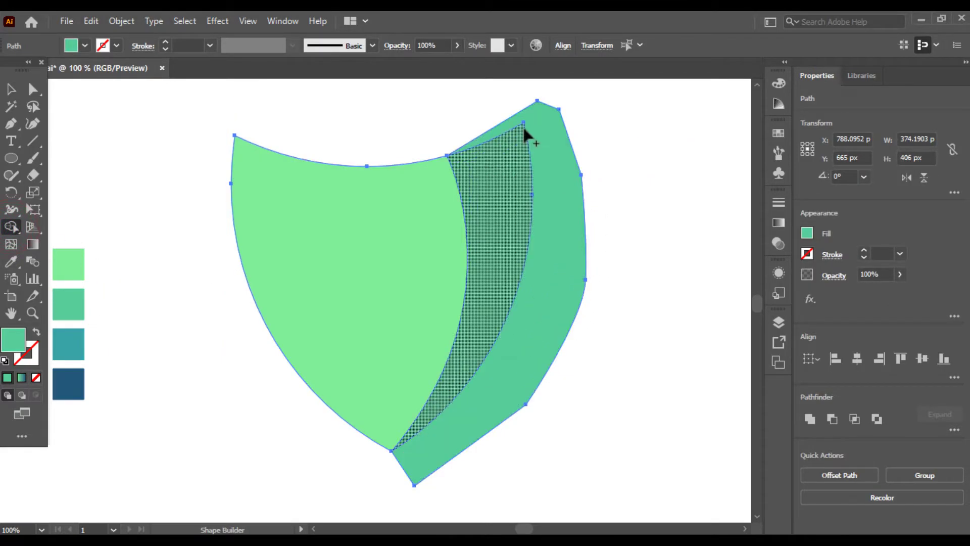
pyautogui.keyDown('alt'); pyautogui.click(536, 124); pyautogui.keyUp('alt')
pyautogui.click(11, 89)
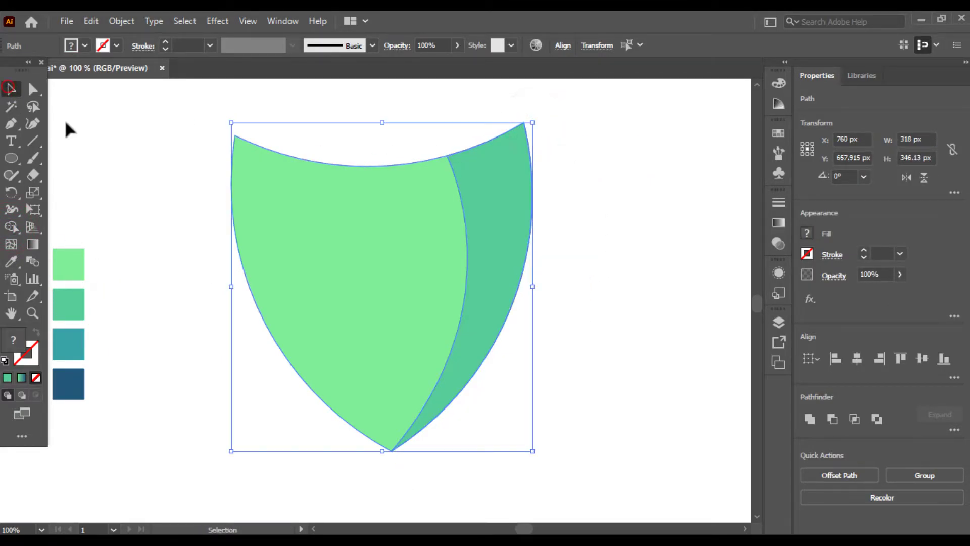
# - Move the darker green side piece away from the shield and undo the move
pyautogui.click(112, 150)
pyautogui.moveTo(495, 231); pyautogui.dragTo(613, 239)
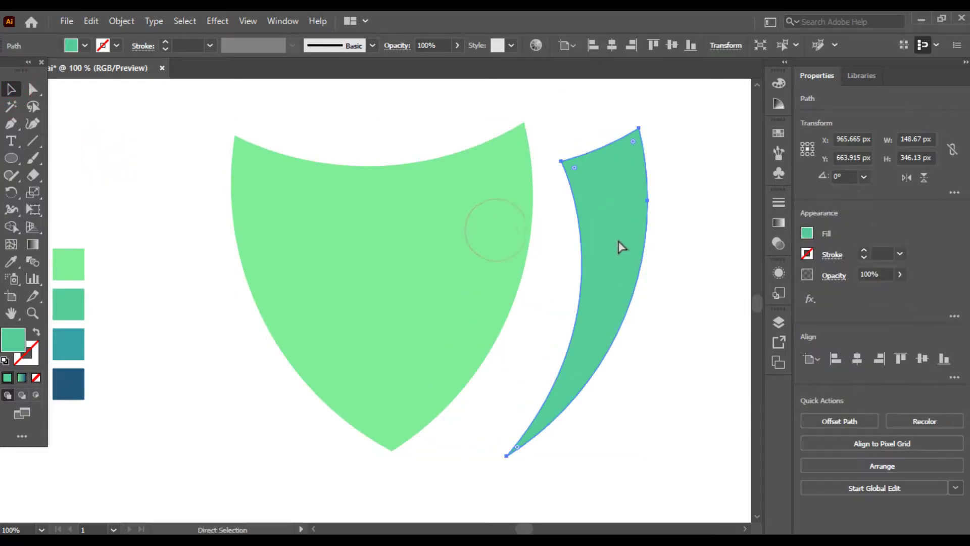
pyautogui.hotkey('ctrl', 'z')
pyautogui.click(652, 292)
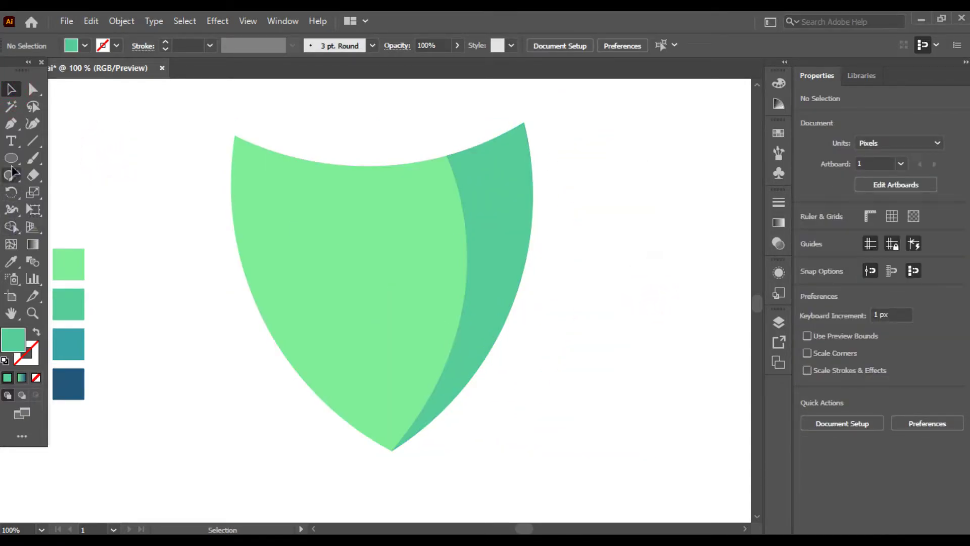
# - Draw a curved Pen segment from the shield's upper edge, just inside the darker green side piece, down to the bottom tip
pyautogui.click(10, 124)
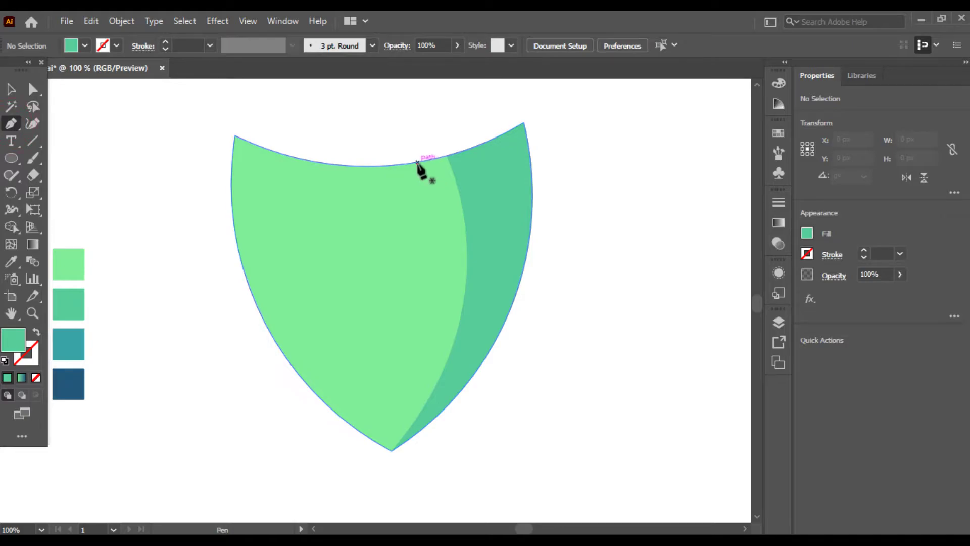
pyautogui.click(417, 163)
pyautogui.moveTo(392, 450); pyautogui.dragTo(304, 451)
pyautogui.press('space')
pyautogui.moveTo(411, 199); pyautogui.dragTo(348, 319)
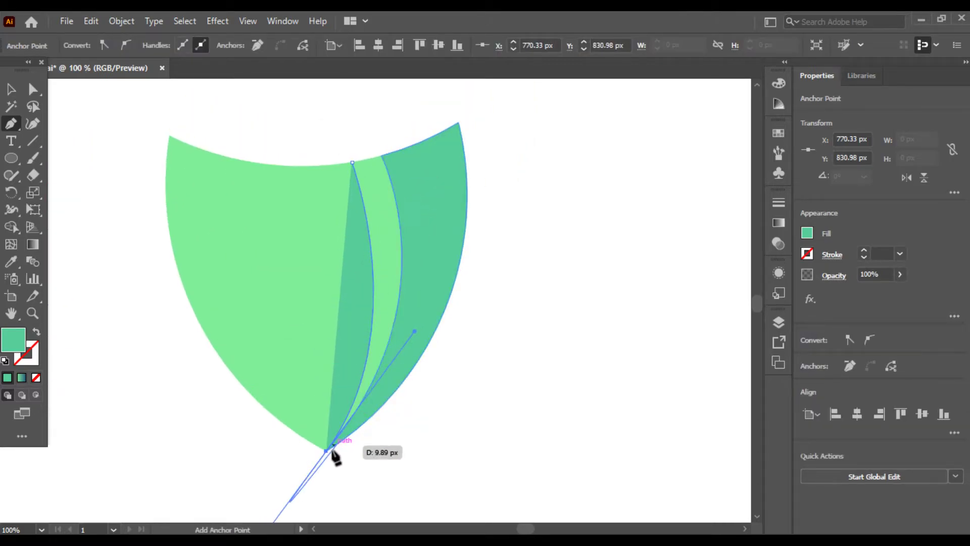
# - Continue the Pen path around the outside of the shield's right side and close it at its starting point on the upper edge
pyautogui.click(325, 450)
pyautogui.click(411, 444)
pyautogui.click(496, 340)
pyautogui.click(519, 247)
pyautogui.click(505, 172)
pyautogui.click(496, 116)
pyautogui.click(477, 90)
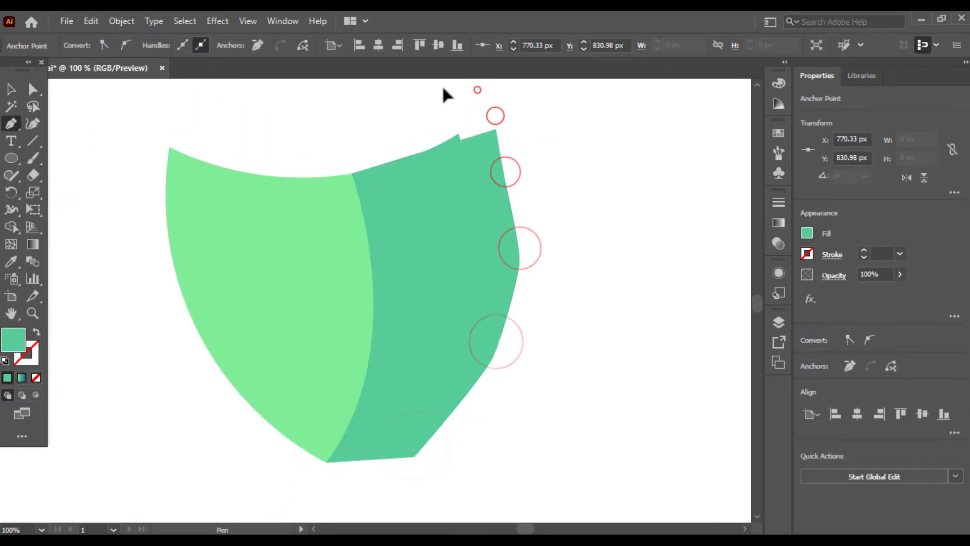
pyautogui.click(434, 88)
pyautogui.click(388, 115)
pyautogui.click(356, 188)
pyautogui.press('space')
pyautogui.moveTo(286, 221); pyautogui.dragTo(291, 223)
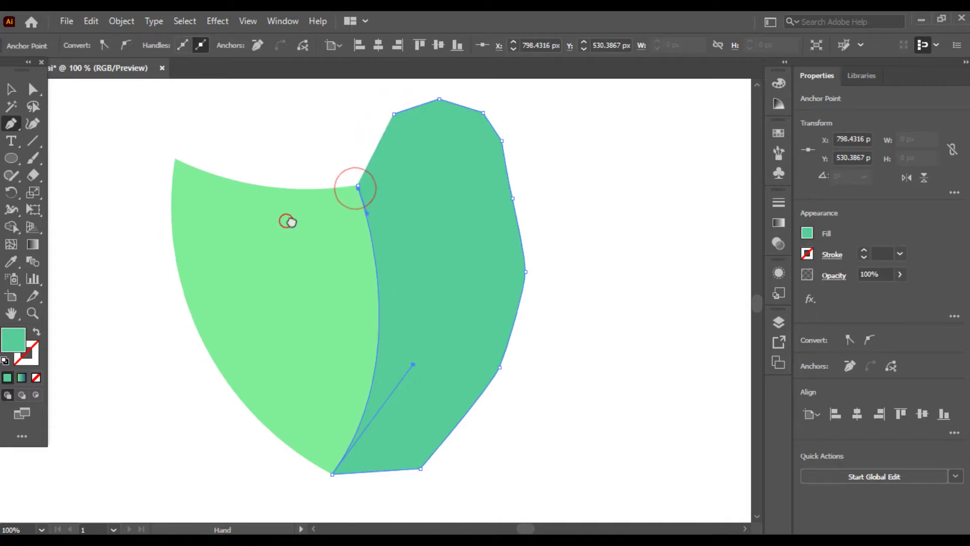
pyautogui.click(359, 188)
# - Fill the new side shape with the third, teal swatch colour
pyautogui.press('space')
pyautogui.moveTo(274, 190); pyautogui.dragTo(425, 172)
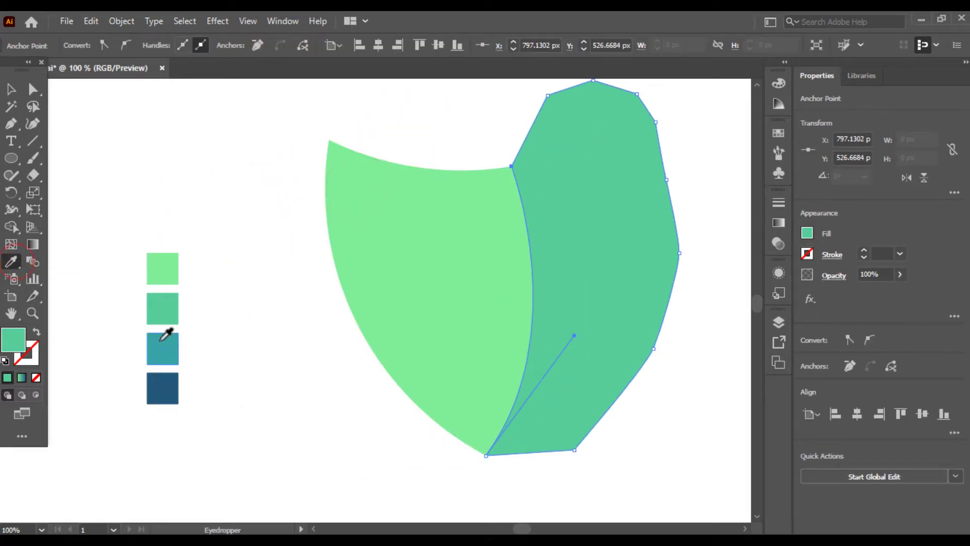
pyautogui.click(160, 341)
pyautogui.click(12, 91)
pyautogui.click(165, 147)
# - Select all shapes and cut away the part of the teal shape outside the shield with the Shape Builder tool
pyautogui.press('space')
pyautogui.moveTo(199, 158); pyautogui.dragTo(134, 158)
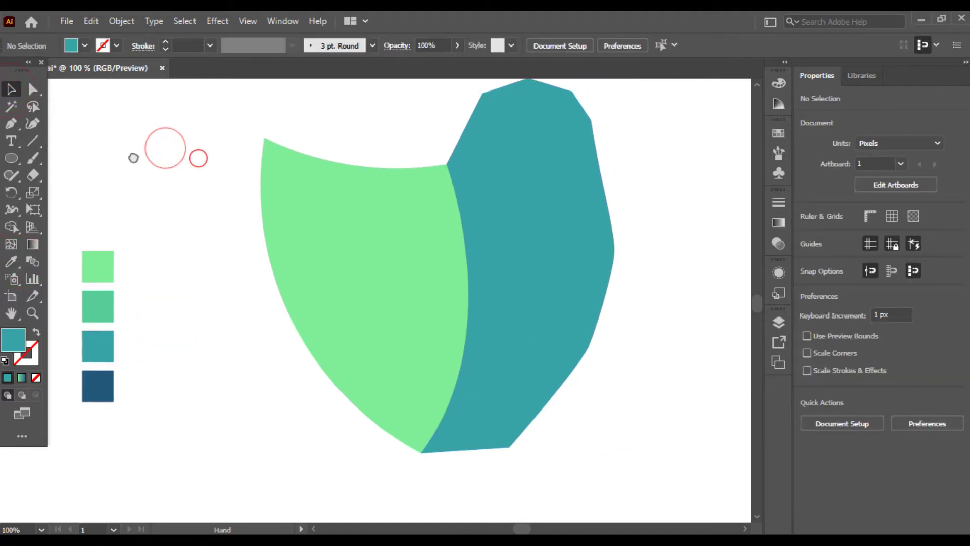
pyautogui.hotkey('ctrl', 'a')
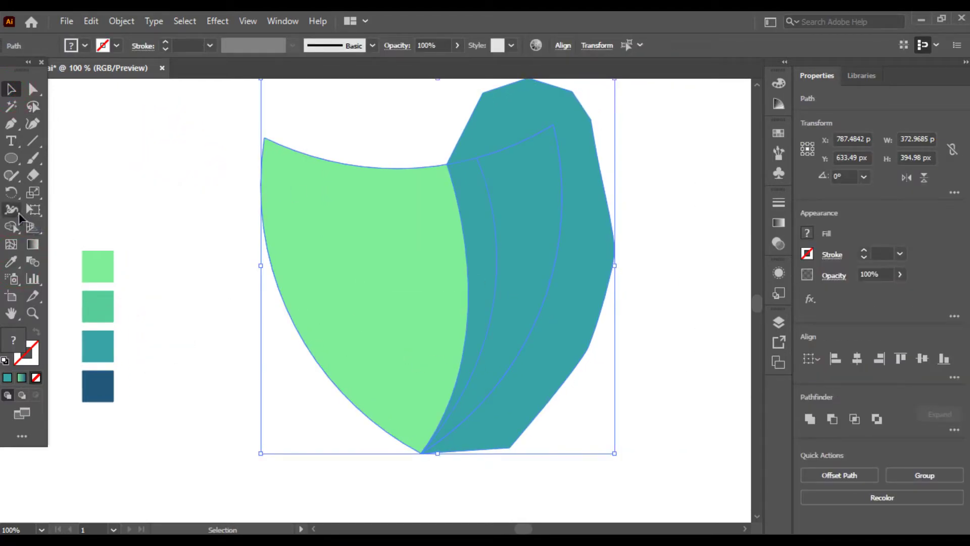
pyautogui.click(12, 226)
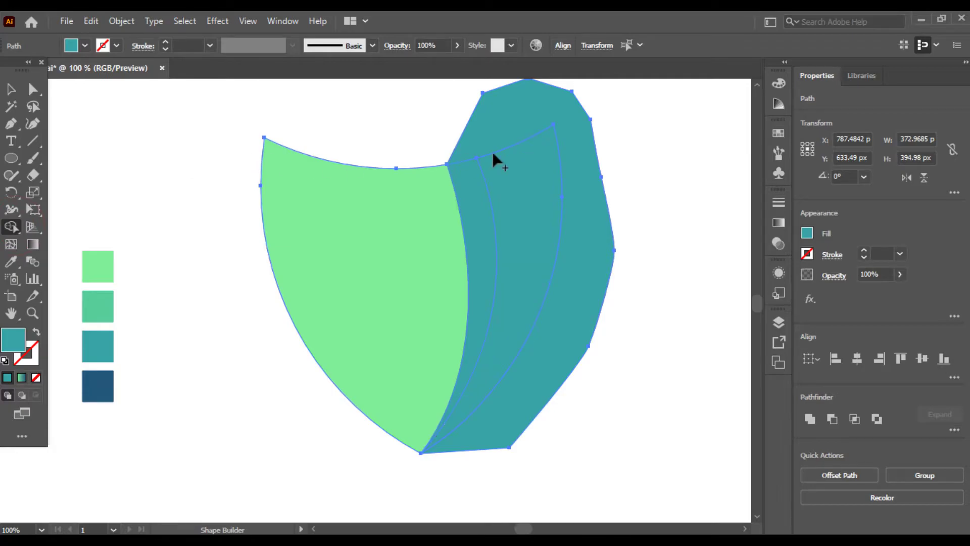
pyautogui.keyDown('alt'); pyautogui.click(499, 127); pyautogui.keyUp('alt')
pyautogui.click(11, 90)
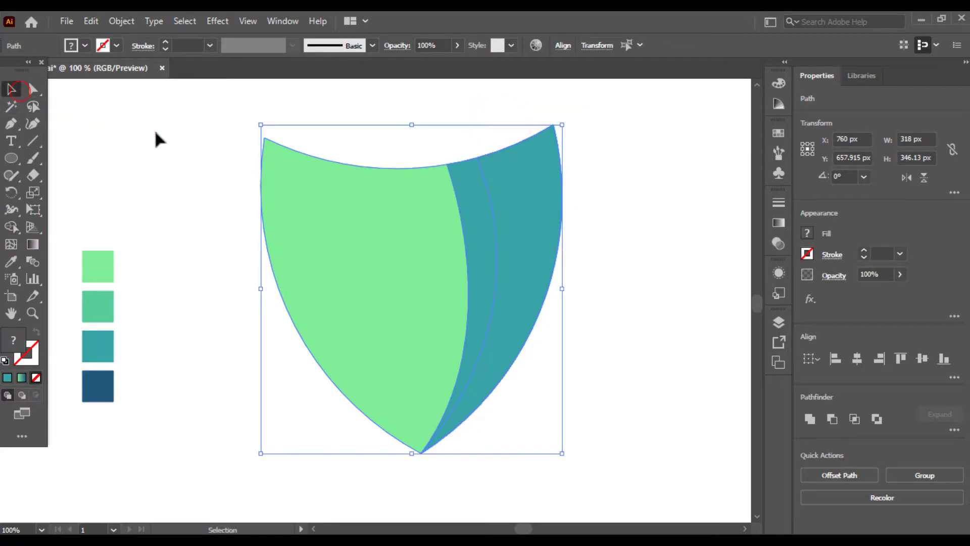
pyautogui.click(156, 133)
# - Send the trimmed teal side piece to the back of the stacking order
pyautogui.click(541, 225)
pyautogui.click(611, 241)
pyautogui.rightClick(504, 201)
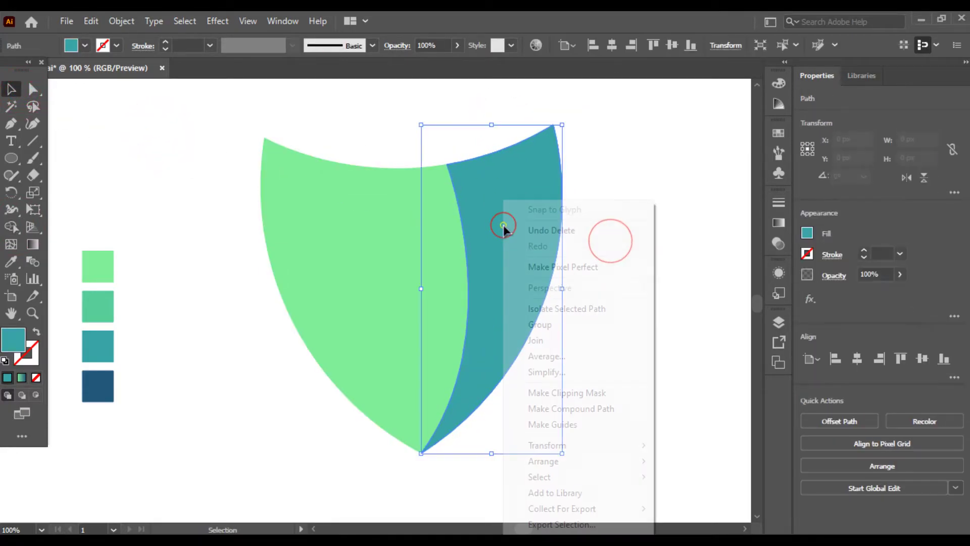
pyautogui.moveTo(598, 463)
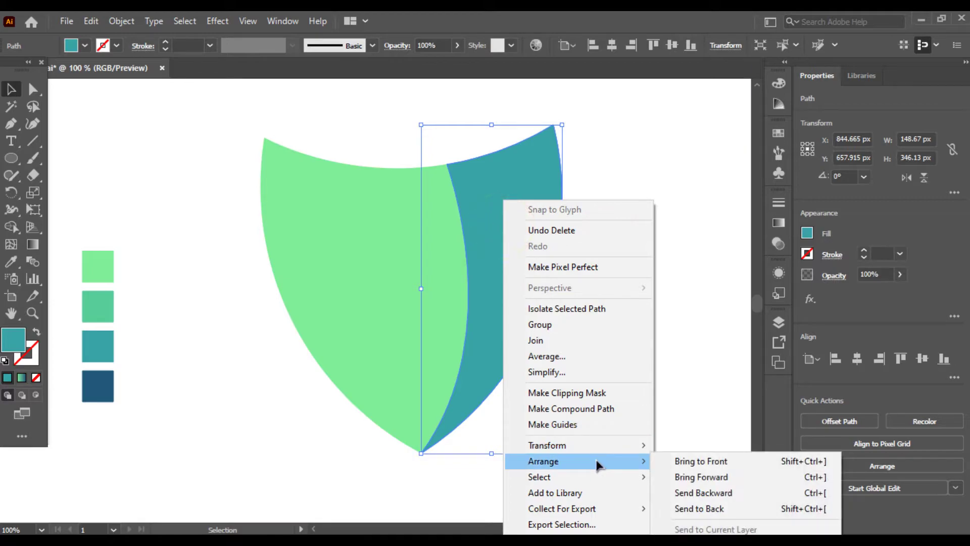
pyautogui.click(695, 505)
pyautogui.click(700, 484)
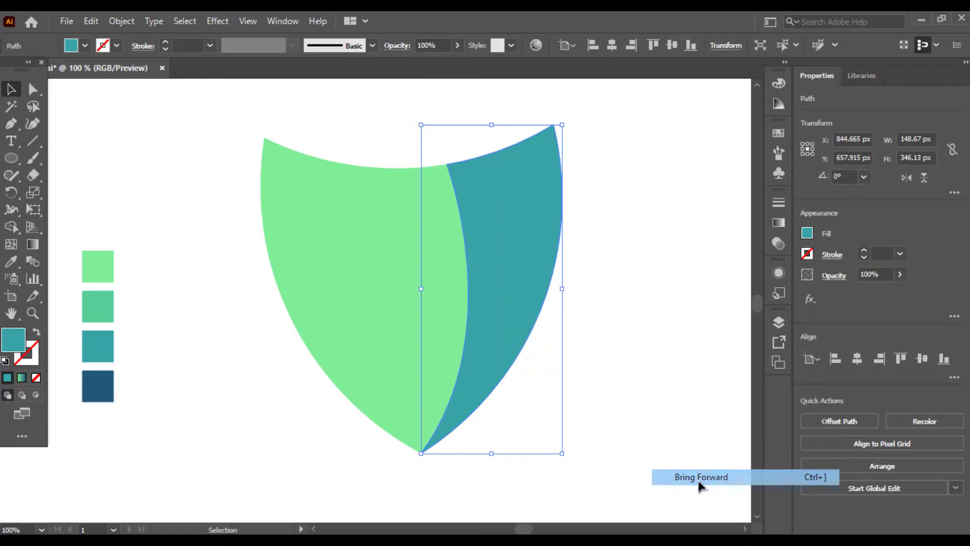
pyautogui.rightClick(480, 248)
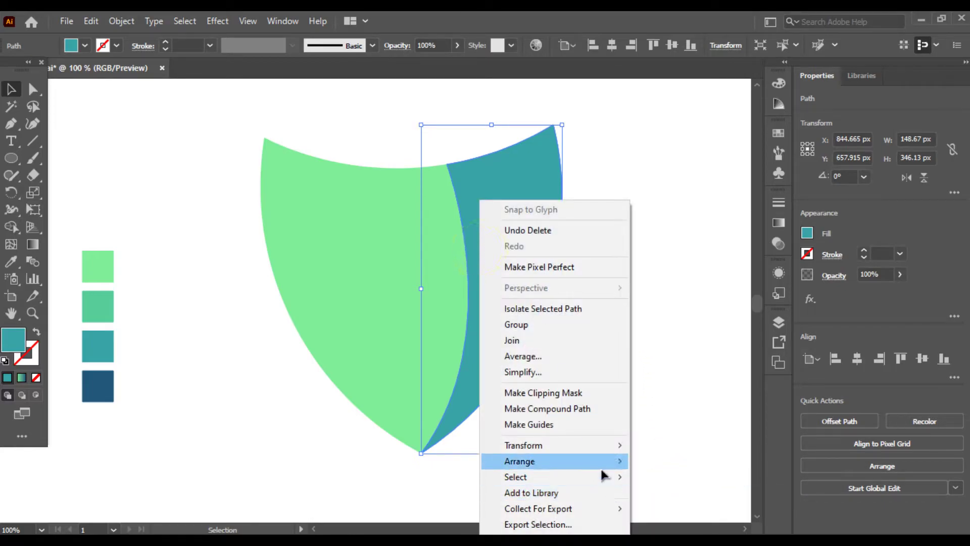
pyautogui.moveTo(602, 461)
pyautogui.click(672, 508)
pyautogui.click(636, 380)
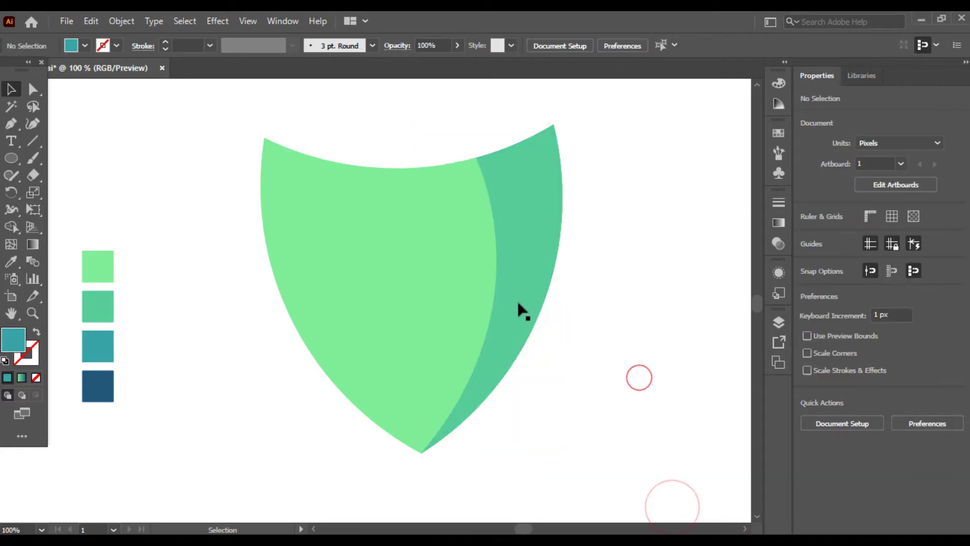
# - Send the light green shield shape to the back, behind the teal and darker green pieces
pyautogui.click(467, 283)
pyautogui.rightClick(467, 283)
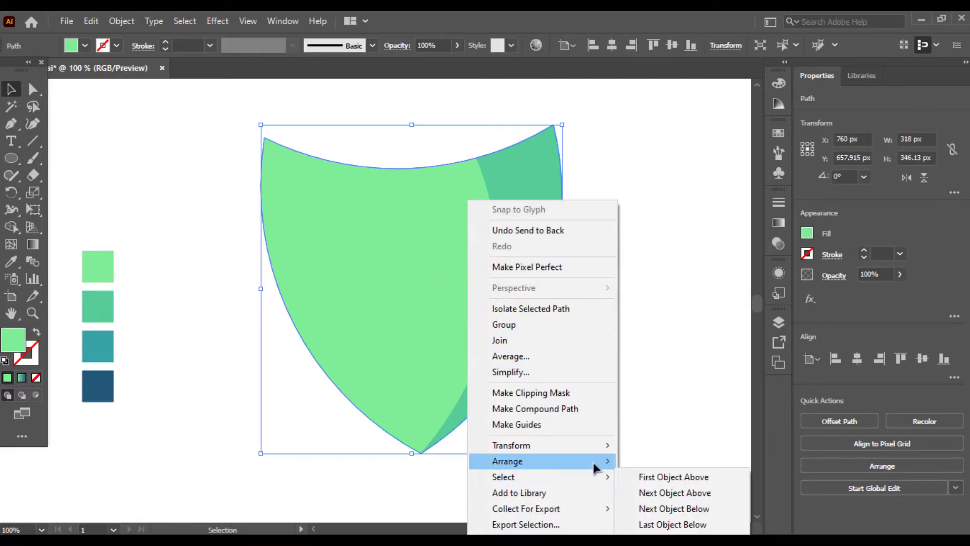
pyautogui.moveTo(599, 461)
pyautogui.click(651, 504)
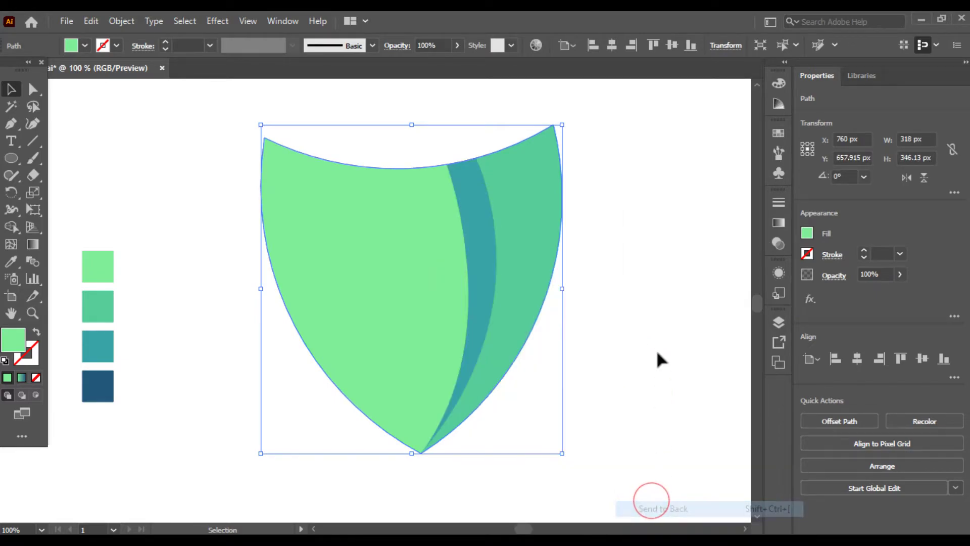
pyautogui.click(657, 344)
pyautogui.moveTo(626, 222); pyautogui.dragTo(472, 328)
pyautogui.click(636, 360)
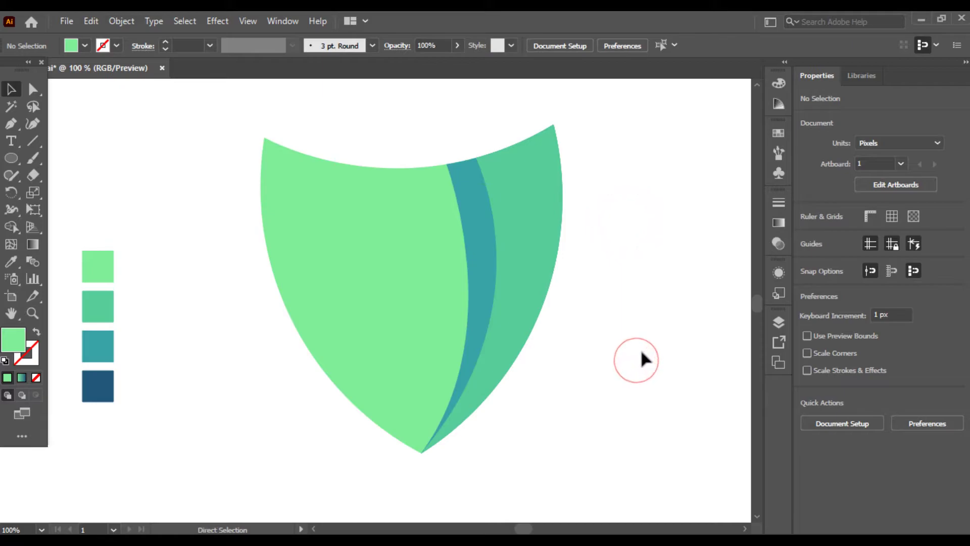
# - Give the darker green side piece a linear green-to-blue gradient running diagonally down to the lower right at about -63°
pyautogui.hotkey('ctrl', '+')
pyautogui.moveTo(633, 352); pyautogui.dragTo(632, 382)
pyautogui.hotkey('ctrl', '-')
pyautogui.click(556, 293)
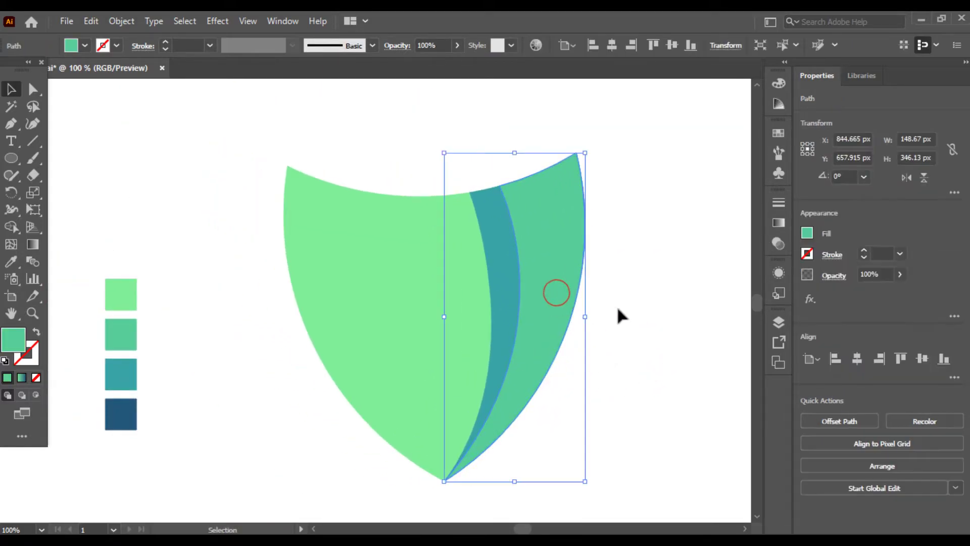
pyautogui.click(32, 245)
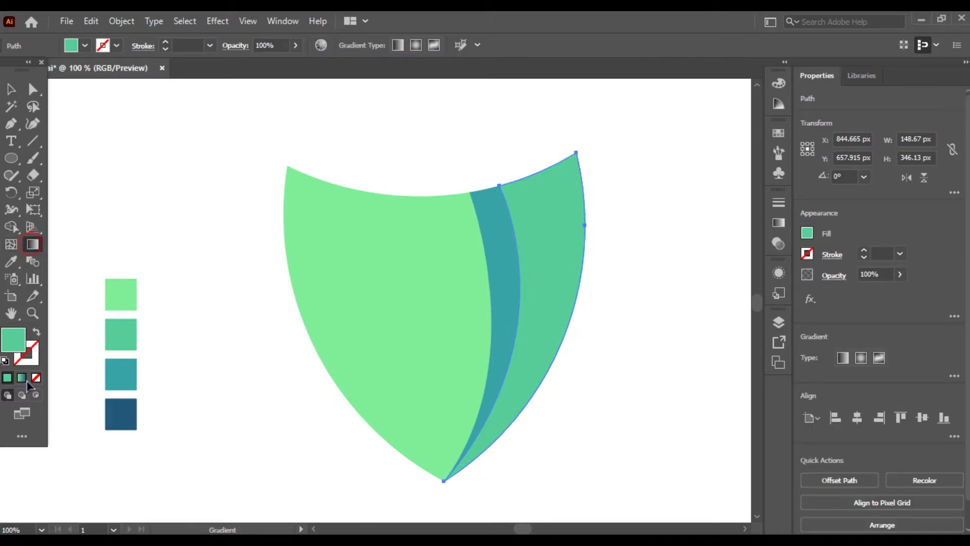
pyautogui.click(22, 378)
pyautogui.moveTo(507, 155)
pyautogui.mouseDown()
pyautogui.moveTo(559, 216)
pyautogui.moveTo(613, 426)
pyautogui.moveTo(596, 379)
pyautogui.moveTo(616, 371)
pyautogui.mouseUp()
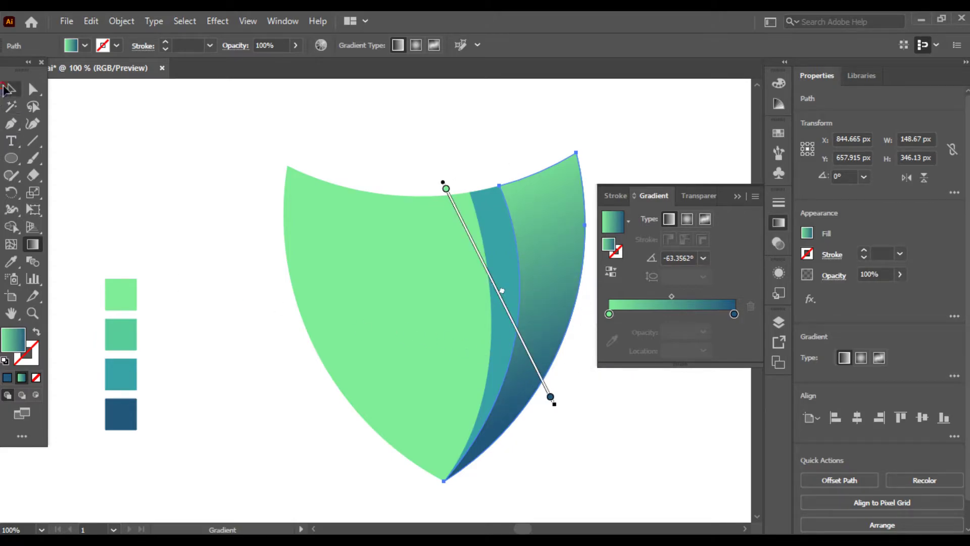
pyautogui.click(7, 90)
pyautogui.click(192, 210)
pyautogui.click(501, 268)
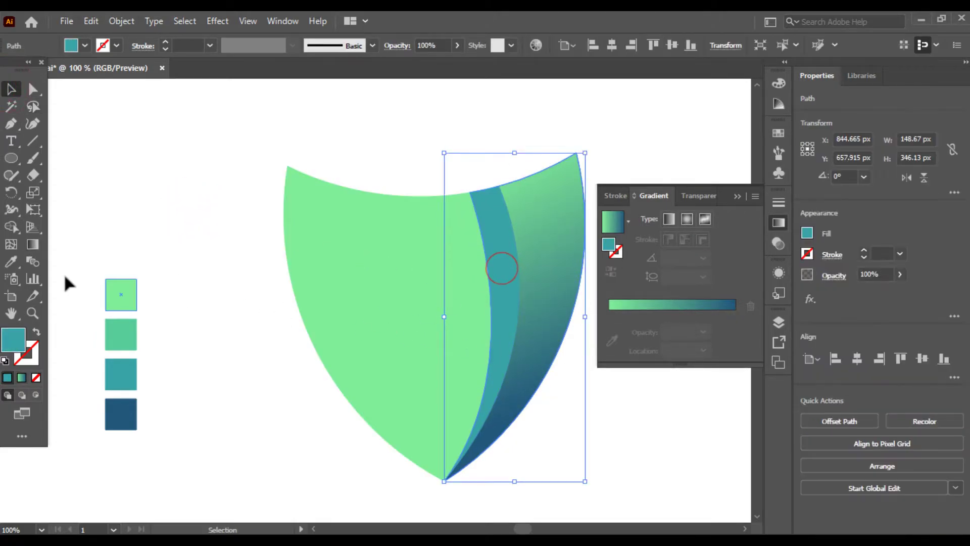
pyautogui.click(30, 229)
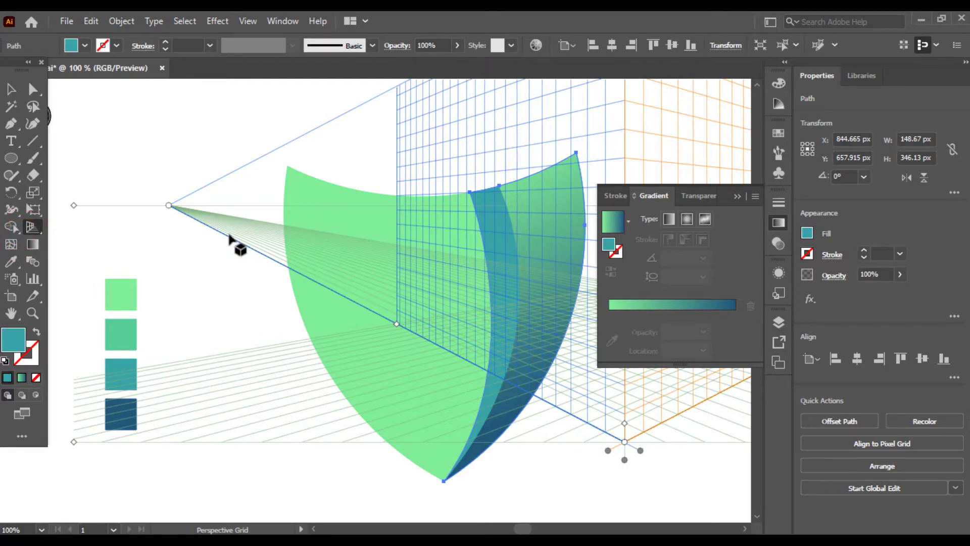
pyautogui.hotkey('ctrl', 'shift', 'i')
pyautogui.hotkey('ctrl', '-')
pyautogui.click(33, 244)
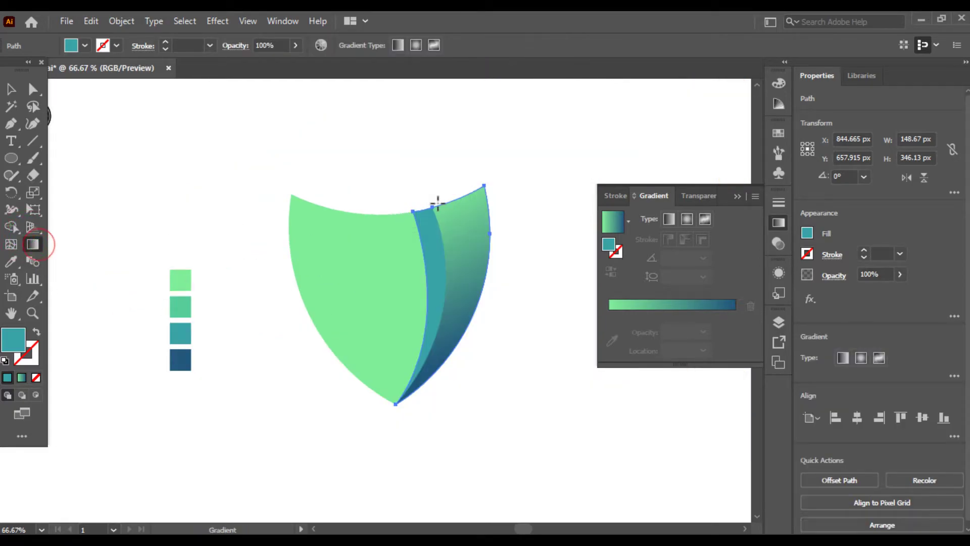
pyautogui.click(11, 90)
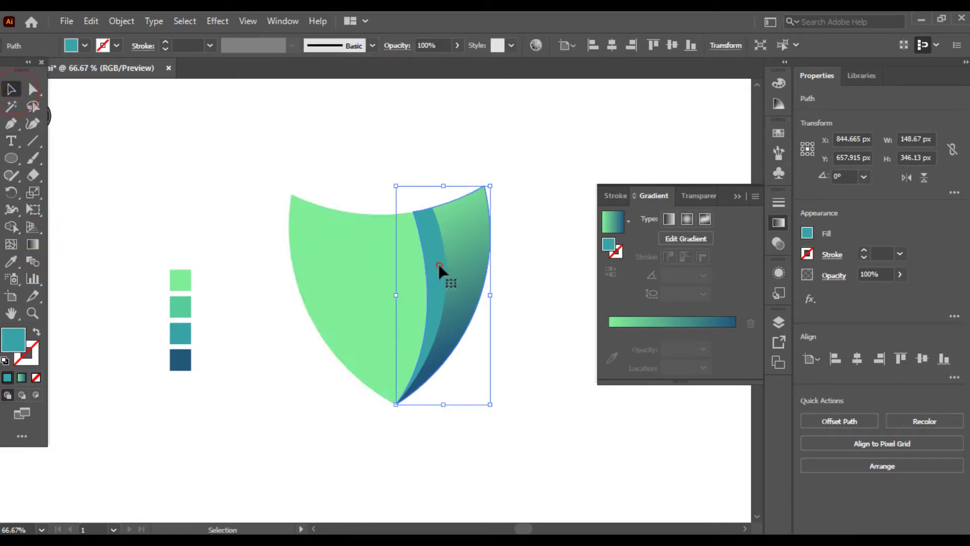
pyautogui.click(555, 327)
# - Give the teal band a linear green-to-blue gradient running from the upper right down to the bottom tip at about -107°
pyautogui.hotkey('ctrl', '+')
pyautogui.moveTo(556, 332); pyautogui.dragTo(544, 373)
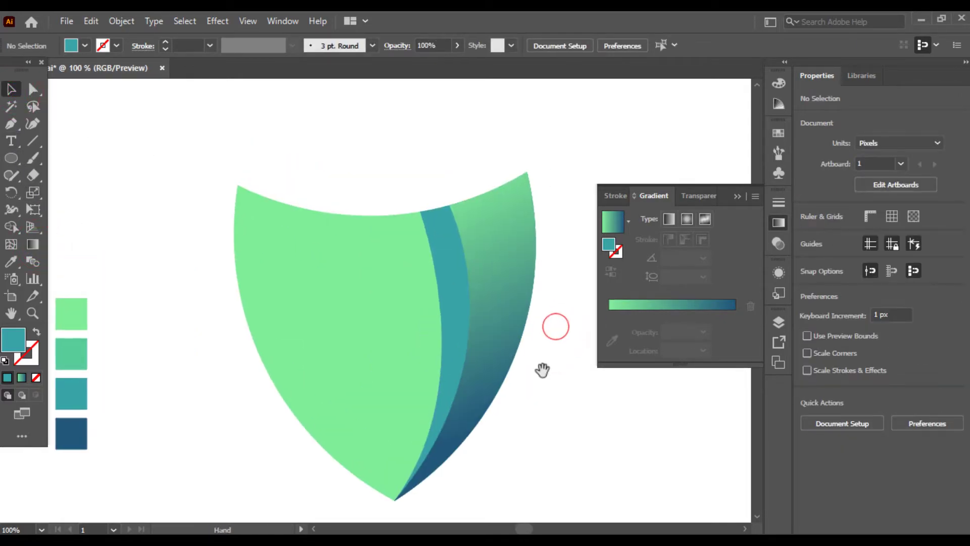
pyautogui.click(454, 339)
pyautogui.click(31, 244)
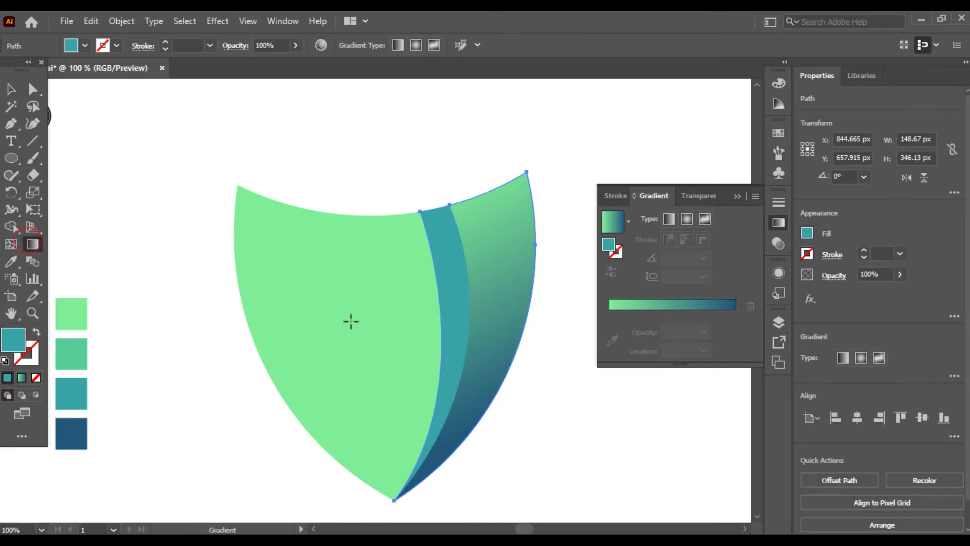
pyautogui.moveTo(460, 173); pyautogui.dragTo(356, 449)
pyautogui.moveTo(284, 488); pyautogui.dragTo(587, 118)
pyautogui.moveTo(488, 140); pyautogui.dragTo(349, 476)
pyautogui.press('space')
pyautogui.moveTo(325, 312); pyautogui.dragTo(297, 385)
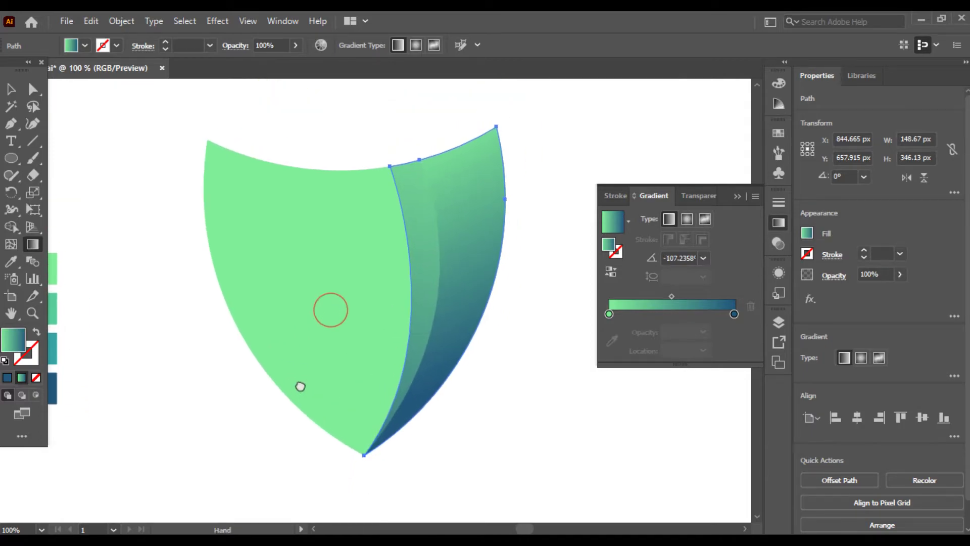
pyautogui.click(13, 90)
pyautogui.click(80, 181)
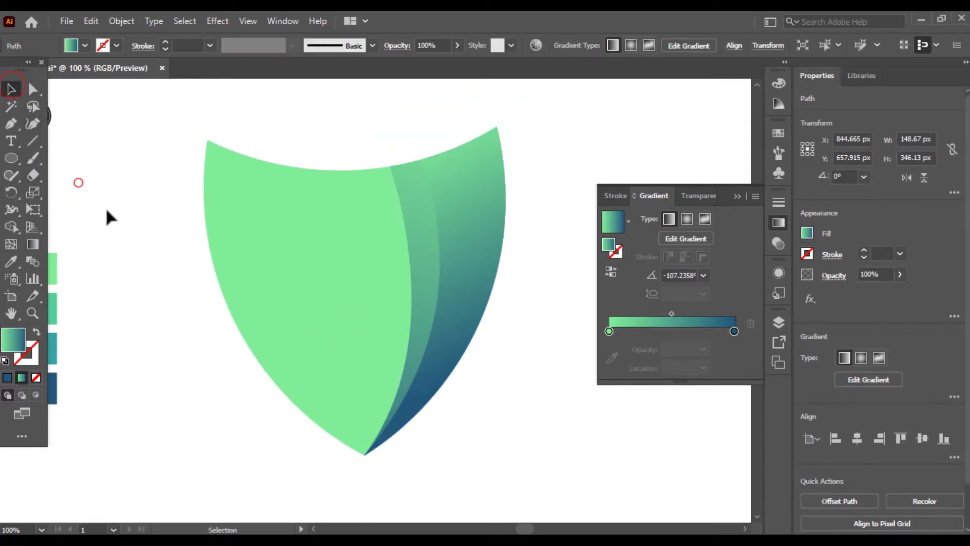
# - Apply the green-to-blue gradient to the main shield shape, running it nearly horizontally from left to right at about 2.4°
pyautogui.click(277, 282)
pyautogui.press('.')
pyautogui.click(182, 176)
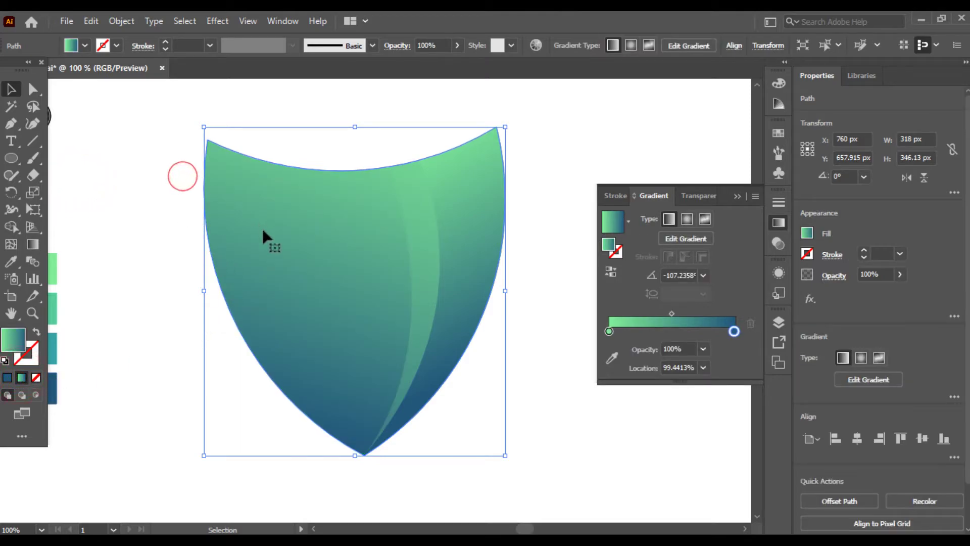
pyautogui.click(298, 241)
pyautogui.click(32, 244)
pyautogui.moveTo(157, 174); pyautogui.dragTo(558, 303)
pyautogui.moveTo(147, 310); pyautogui.dragTo(545, 294)
pyautogui.press('space')
pyautogui.moveTo(546, 278); pyautogui.dragTo(531, 343)
pyautogui.click(8, 89)
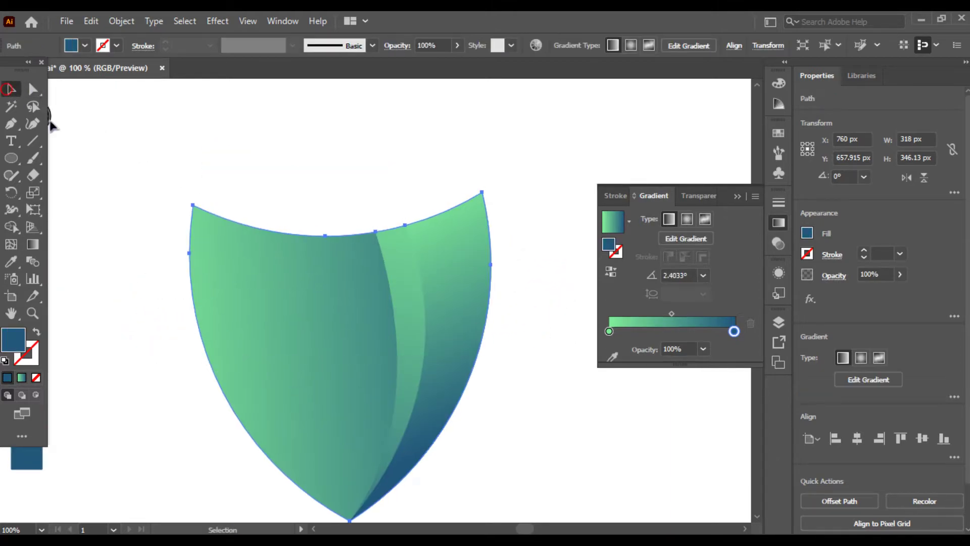
pyautogui.click(246, 260)
pyautogui.click(355, 156)
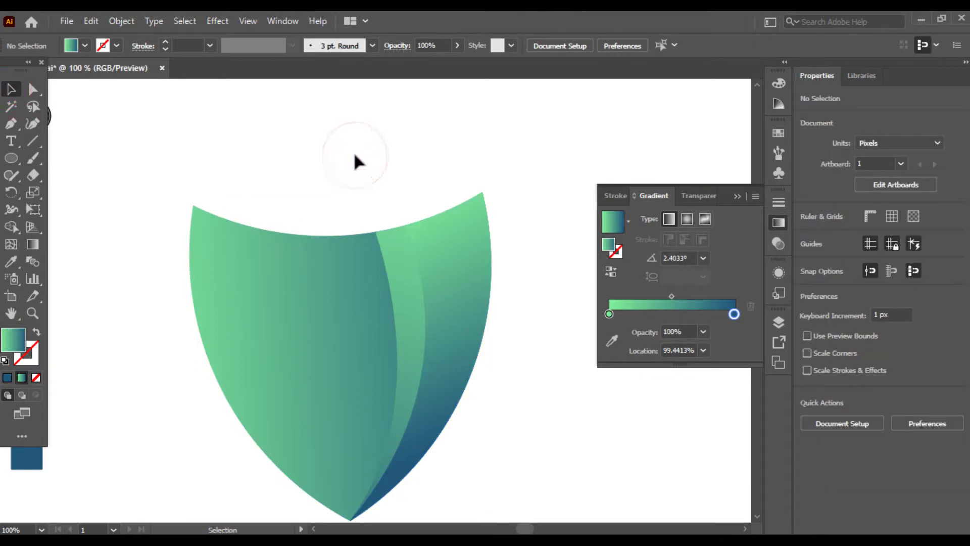
# - Redraw the narrow band's gradient from the upper edge to below the tip at about -107° and shift its midpoint towards the blue end
pyautogui.click(401, 295)
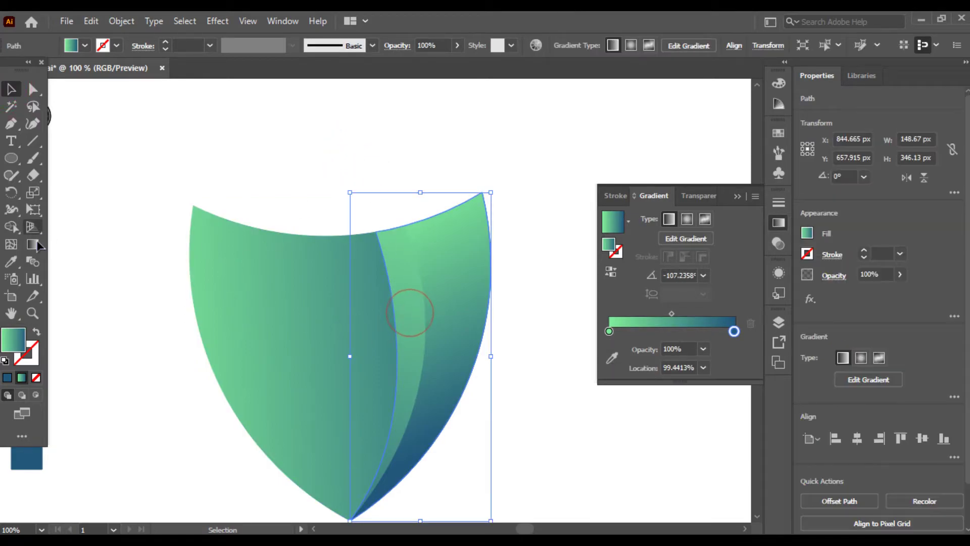
pyautogui.press('g')
pyautogui.moveTo(453, 197); pyautogui.dragTo(347, 473)
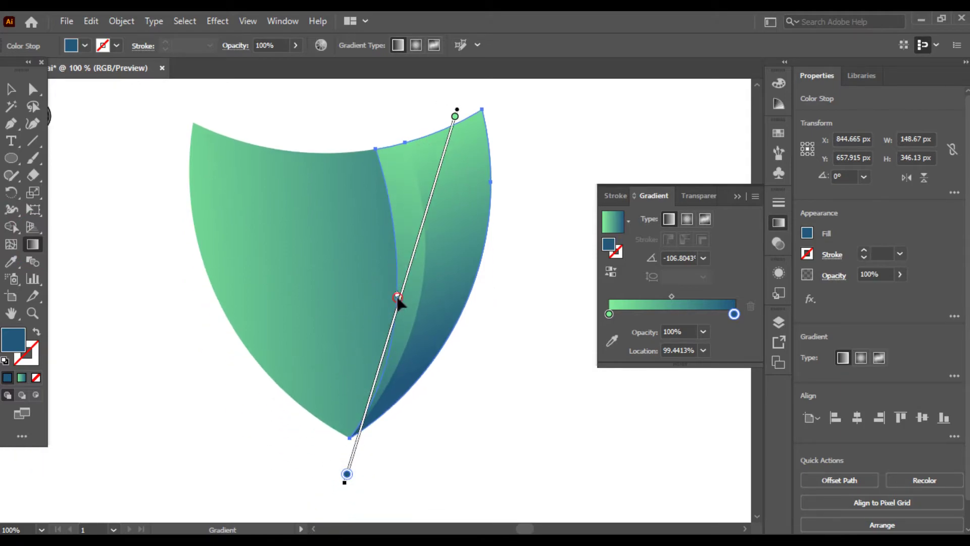
pyautogui.moveTo(398, 302); pyautogui.dragTo(342, 418)
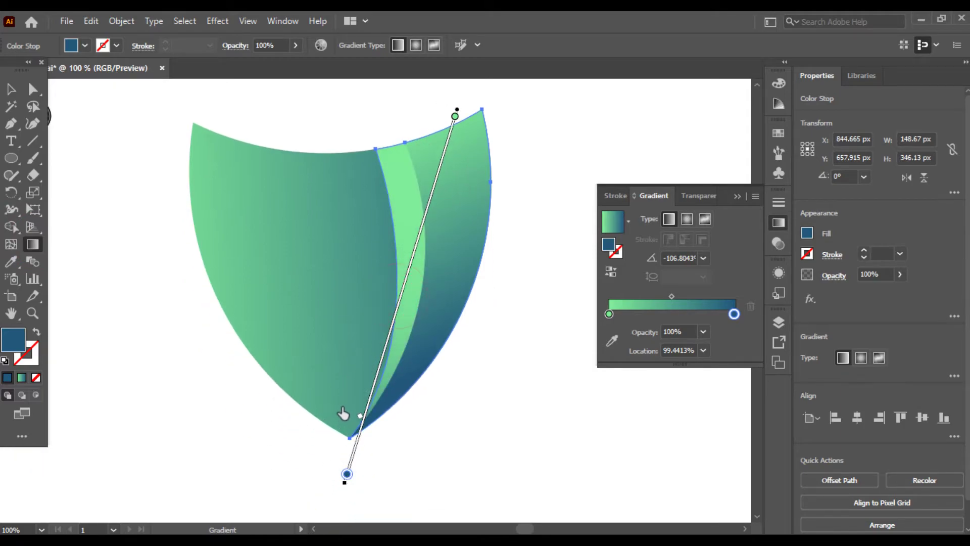
pyautogui.click(11, 89)
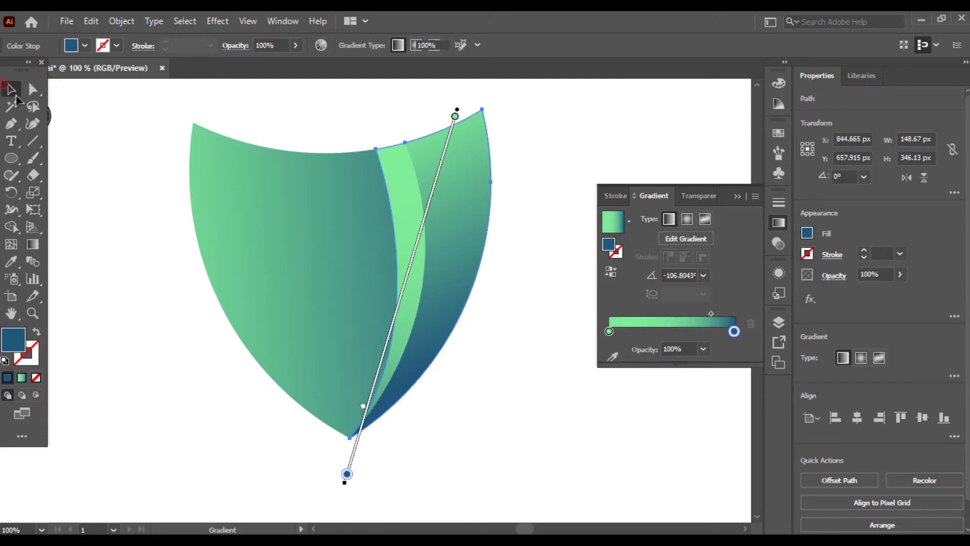
pyautogui.click(98, 151)
pyautogui.moveTo(217, 222); pyautogui.dragTo(211, 282)
pyautogui.moveTo(150, 262); pyautogui.dragTo(515, 393)
pyautogui.click(518, 395)
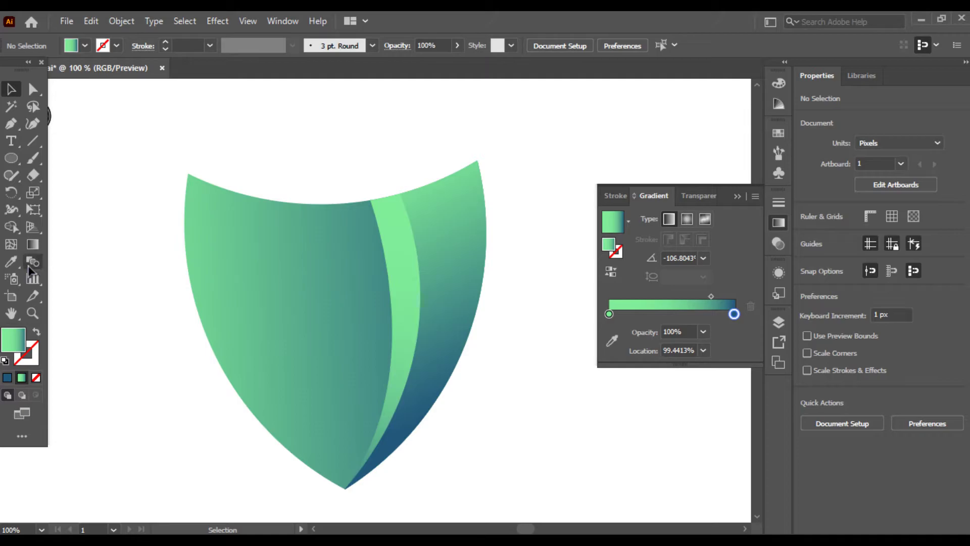
pyautogui.moveTo(81, 210); pyautogui.dragTo(157, 210)
# - Draw a light green rectangle of 45 × 81 px and place it across the shield's upper edge near its left corner
pyautogui.click(11, 161)
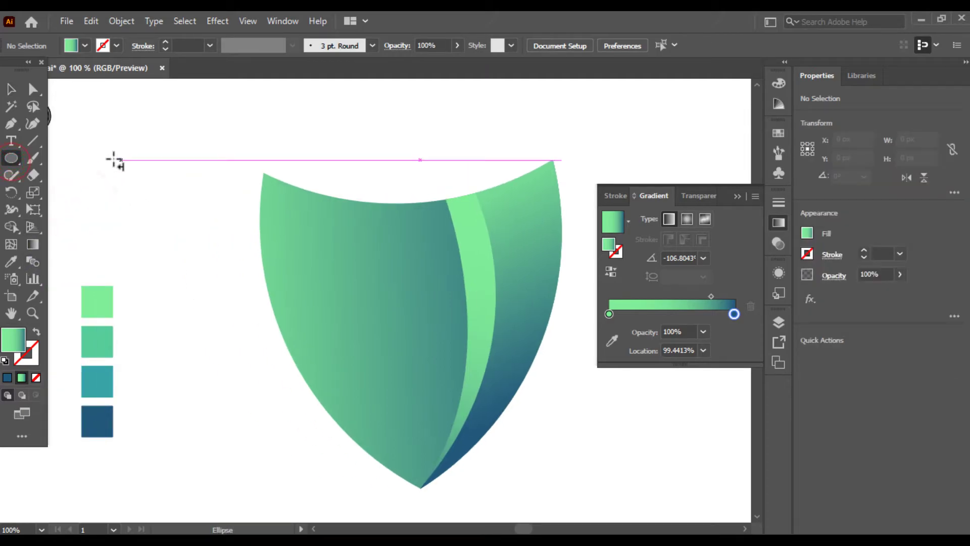
pyautogui.moveTo(10, 161); pyautogui.dragTo(76, 157)
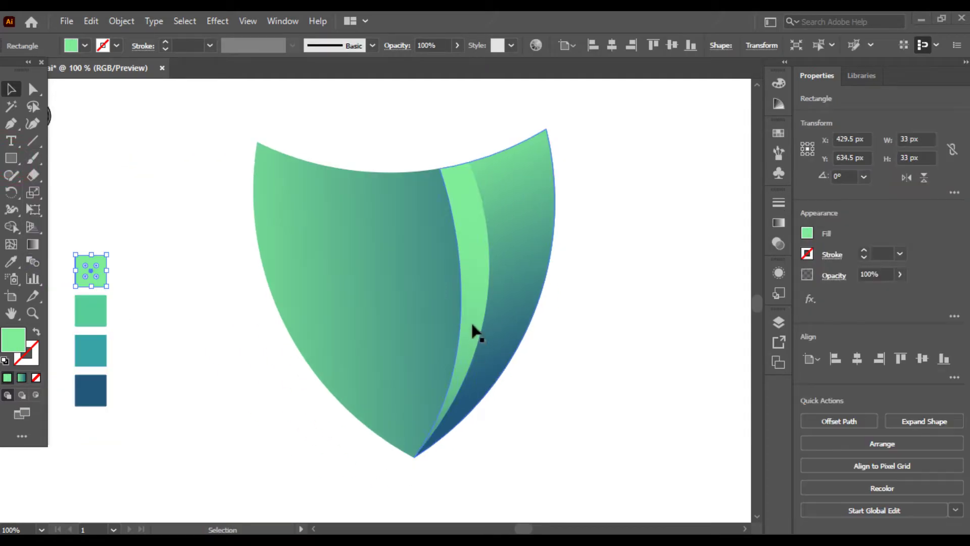
pyautogui.click(457, 323)
pyautogui.moveTo(389, 316); pyautogui.dragTo(417, 347)
pyautogui.click(235, 322)
pyautogui.click(126, 307)
pyautogui.click(126, 294)
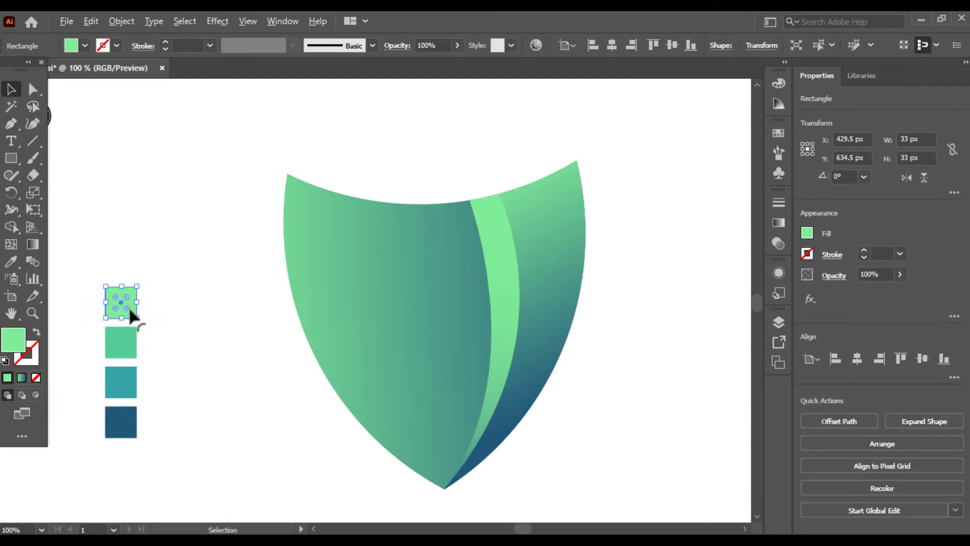
pyautogui.click(158, 312)
pyautogui.moveTo(130, 306); pyautogui.dragTo(215, 288)
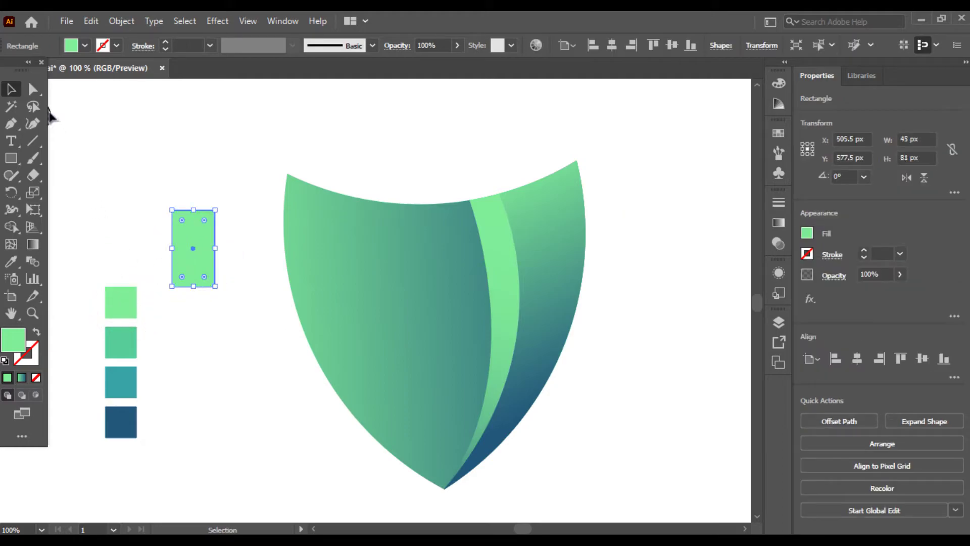
pyautogui.click(67, 111)
pyautogui.moveTo(181, 233); pyautogui.dragTo(320, 164)
pyautogui.moveTo(223, 146); pyautogui.dragTo(771, 426)
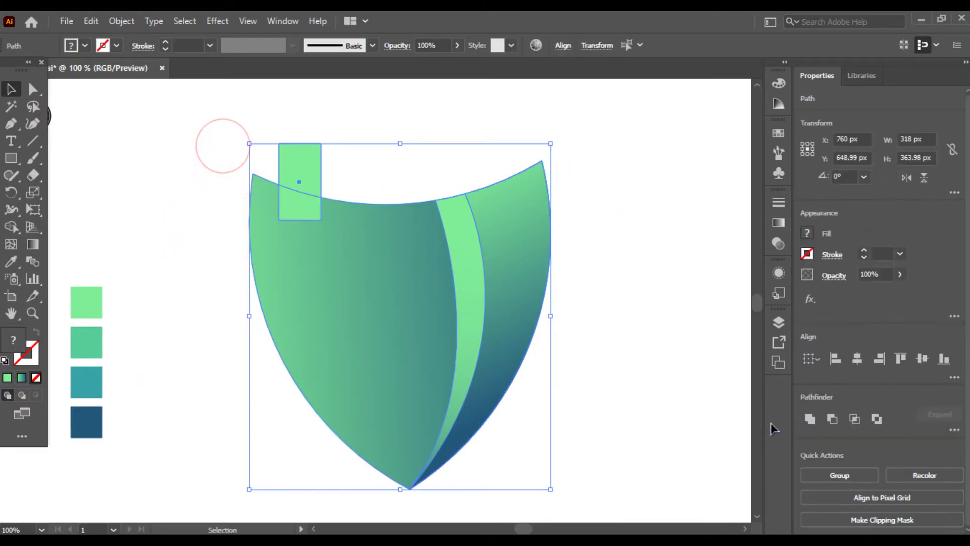
pyautogui.click(412, 323)
pyautogui.click(167, 302)
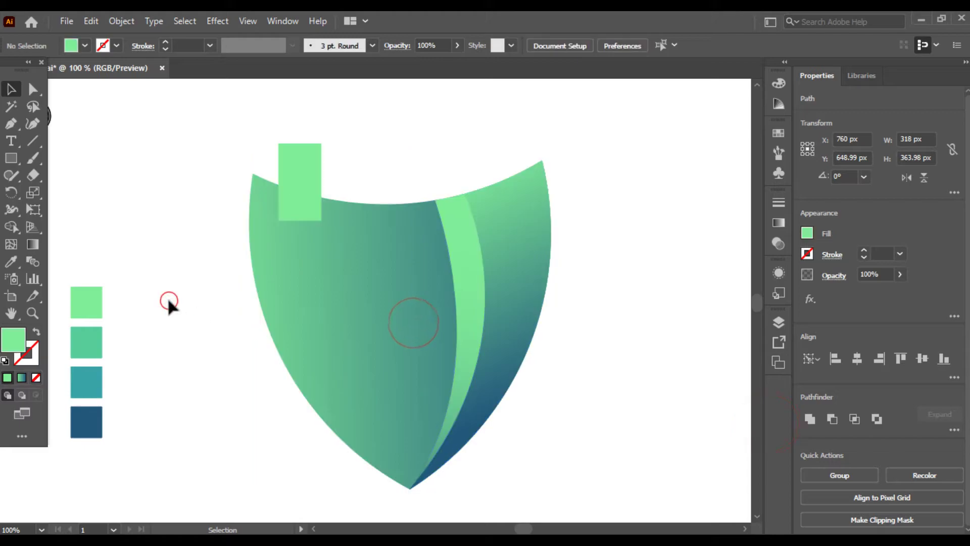
pyautogui.click(275, 285)
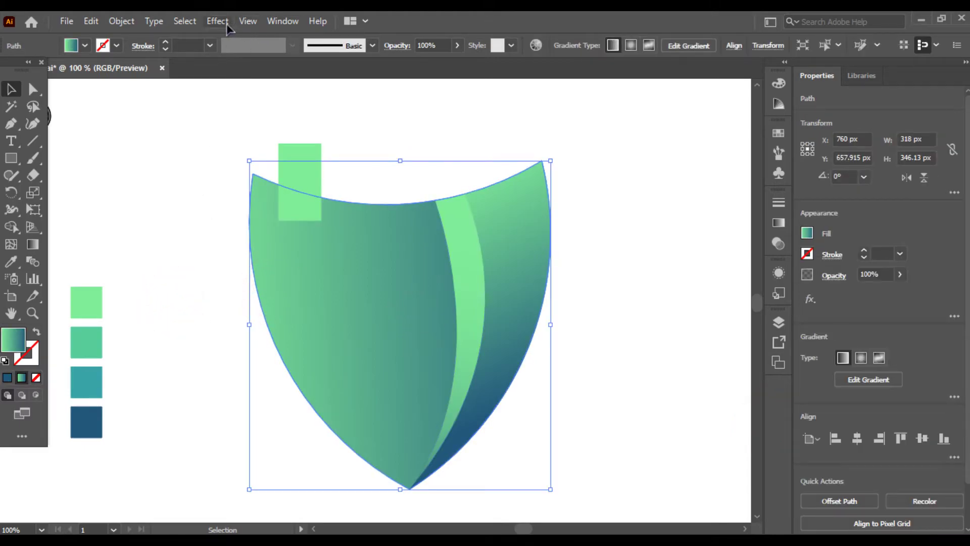
pyautogui.click(217, 142)
pyautogui.click(305, 203)
pyautogui.click(196, 193)
pyautogui.moveTo(196, 159); pyautogui.dragTo(723, 444)
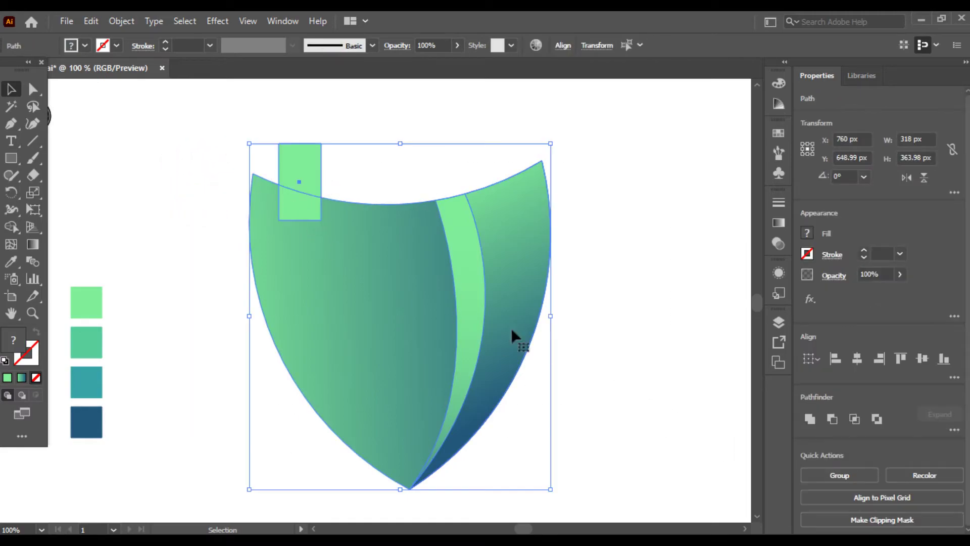
pyautogui.click(122, 102)
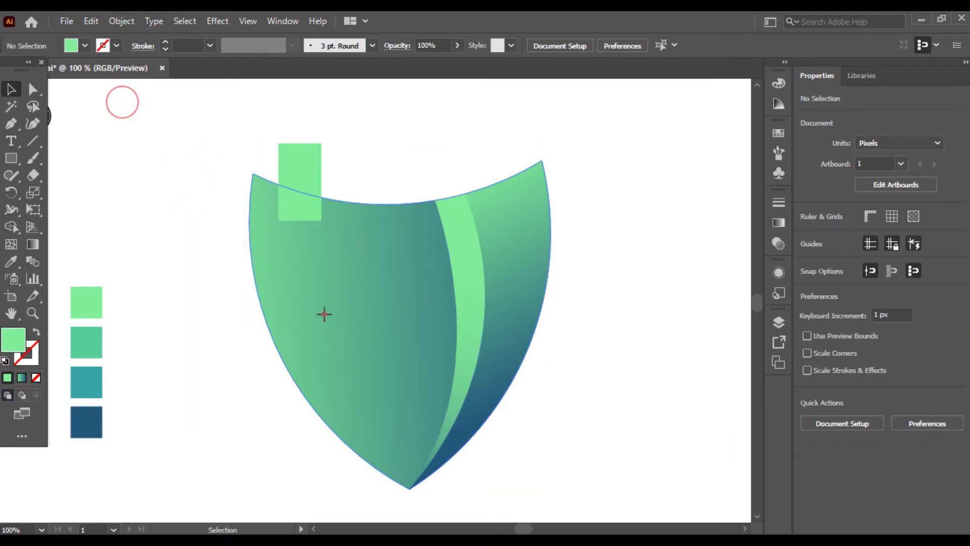
# - Offset the full shield outline outwards by 10 px with miter joins
pyautogui.click(324, 313)
pyautogui.click(122, 21)
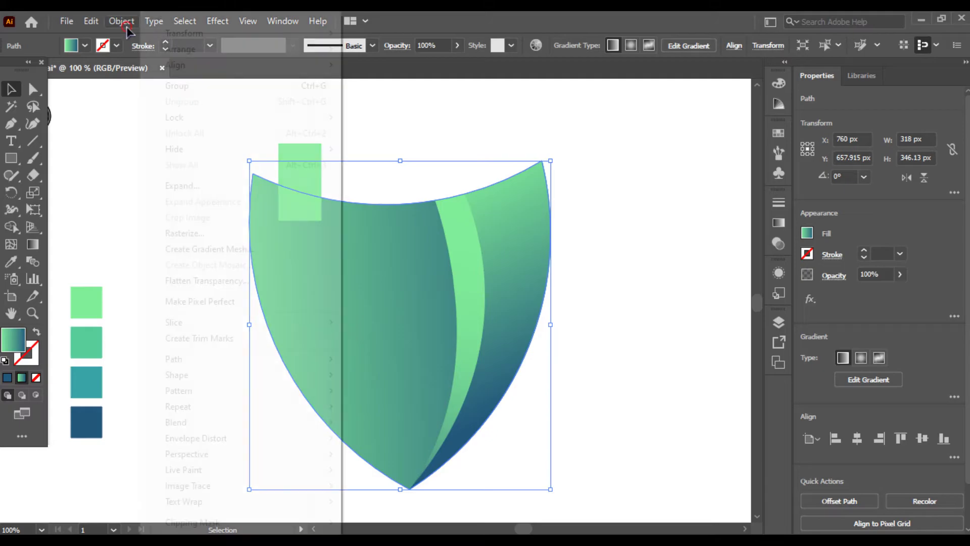
pyautogui.moveTo(290, 360)
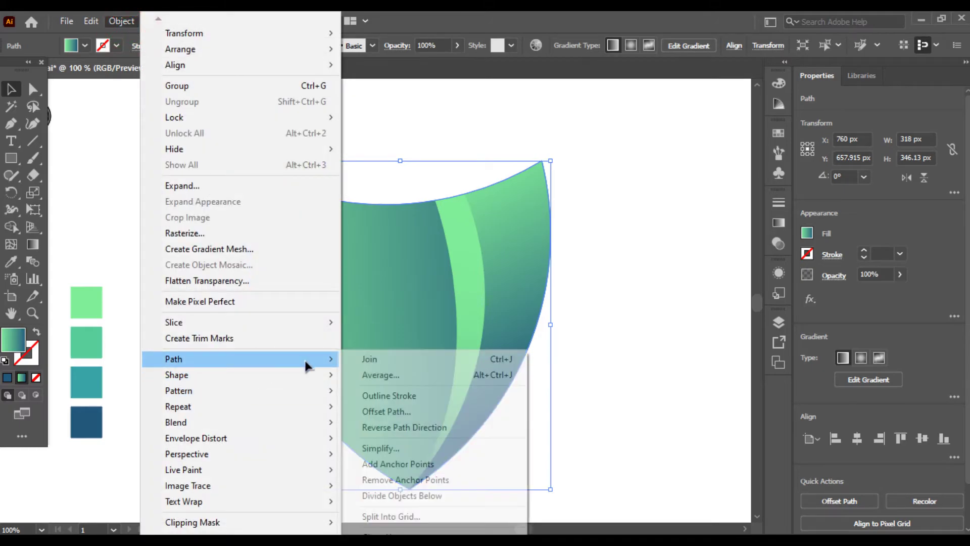
pyautogui.click(429, 408)
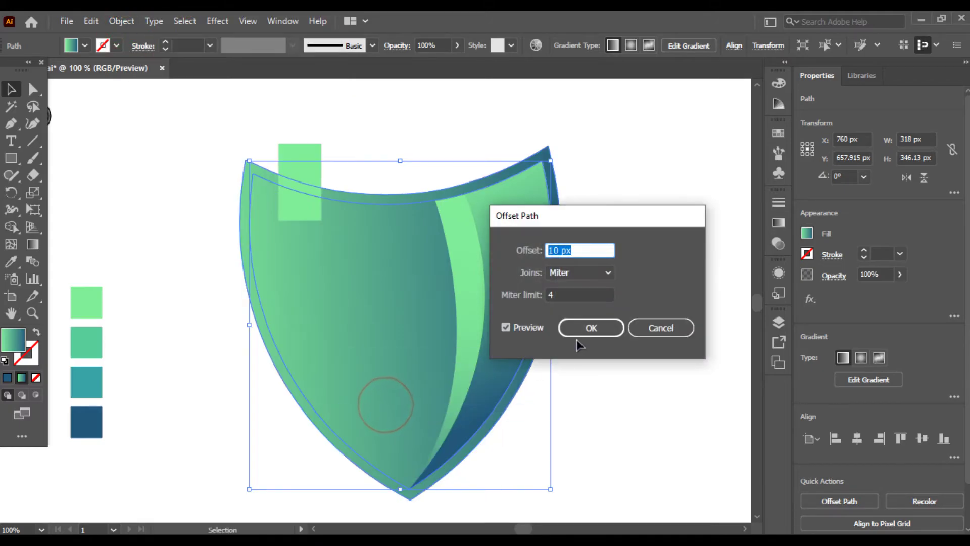
pyautogui.click(584, 327)
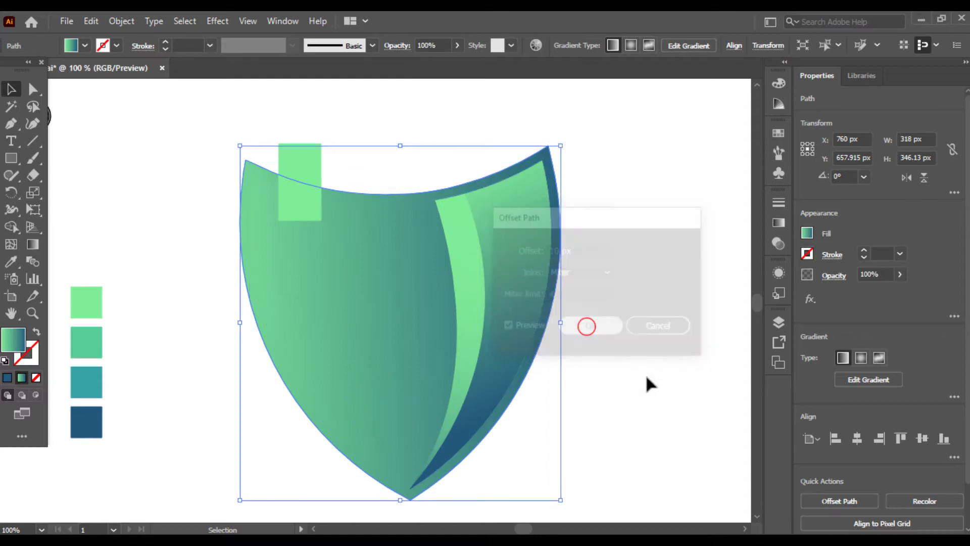
# - Remove the offset border ring, including where it crosses the rectangle, using the Shape Builder
pyautogui.moveTo(470, 320); pyautogui.dragTo(656, 419)
pyautogui.click(12, 227)
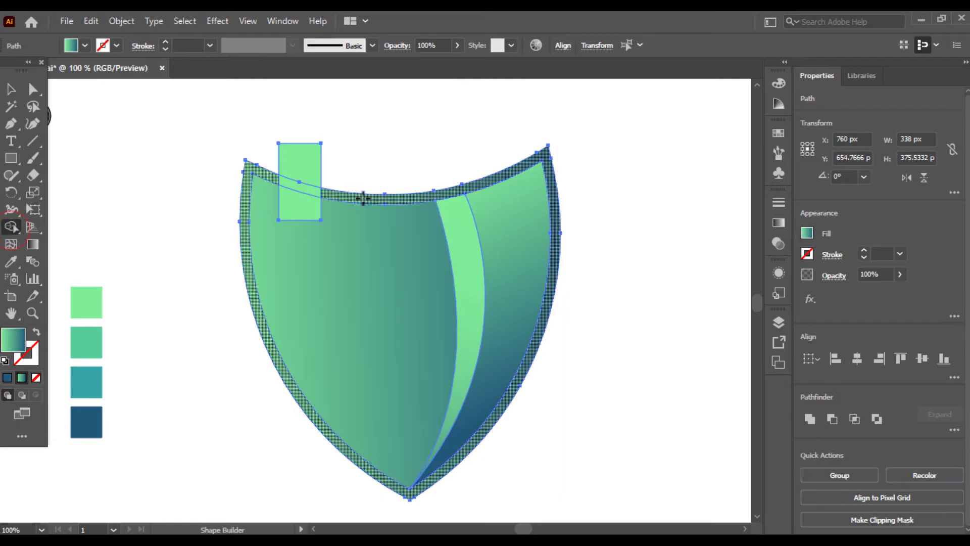
pyautogui.keyDown('alt'); pyautogui.click(283, 182); pyautogui.keyUp('alt')
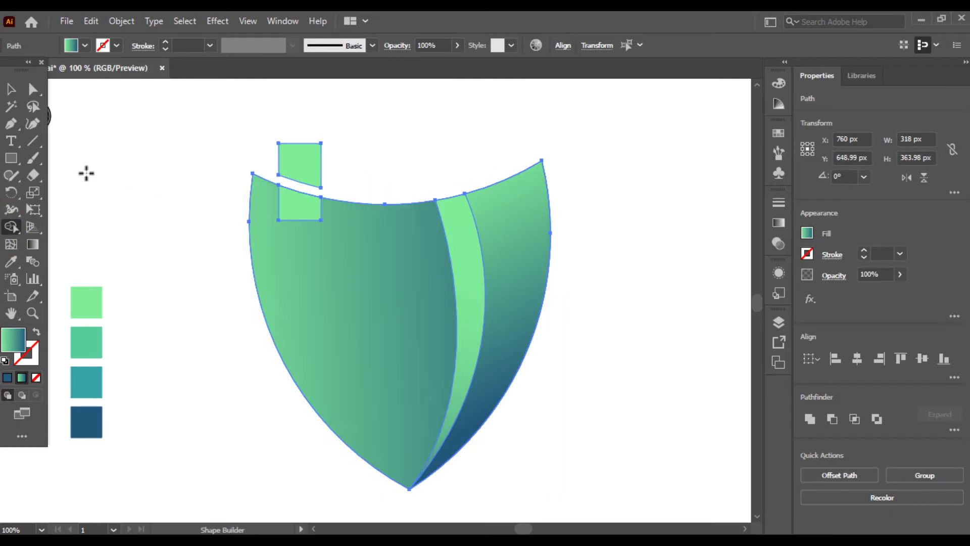
pyautogui.click(12, 89)
pyautogui.click(100, 172)
# - Delete the leftover rectangle piece inside the shield, keeping the chimney piece above the edge
pyautogui.moveTo(296, 213); pyautogui.dragTo(682, 392)
pyautogui.press('Delete')
pyautogui.click(682, 391)
# - Copy the light green swatch square into a two-by-two window of about 65 × 65 px on the shield's upper middle
pyautogui.click(92, 305)
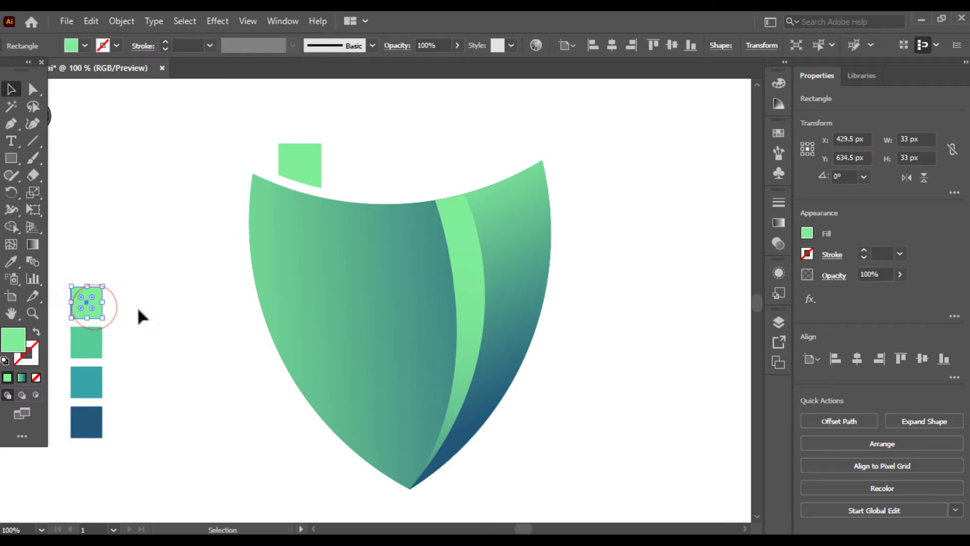
pyautogui.click(126, 317)
pyautogui.moveTo(93, 302); pyautogui.dragTo(126, 229)
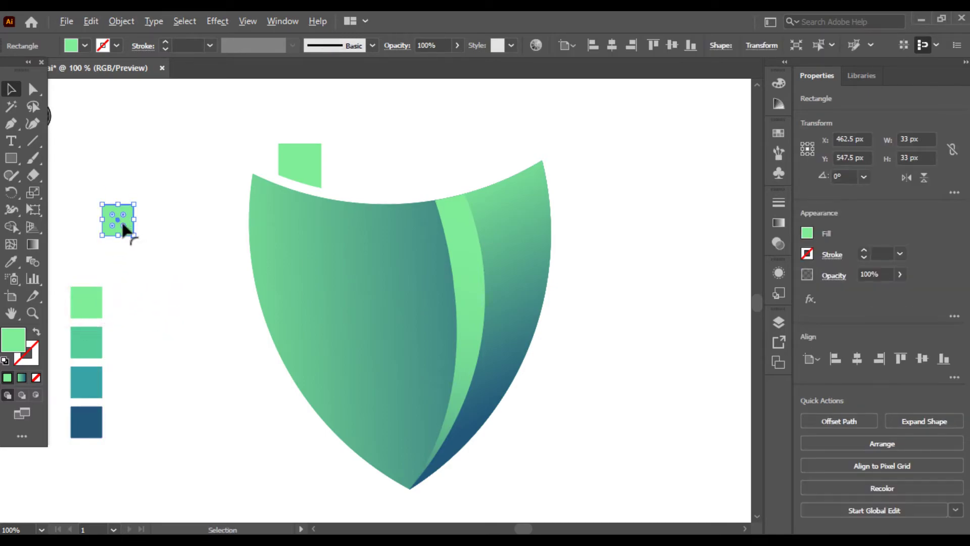
pyautogui.click(147, 237)
pyautogui.moveTo(130, 232); pyautogui.dragTo(419, 241)
pyautogui.moveTo(437, 296); pyautogui.dragTo(433, 292)
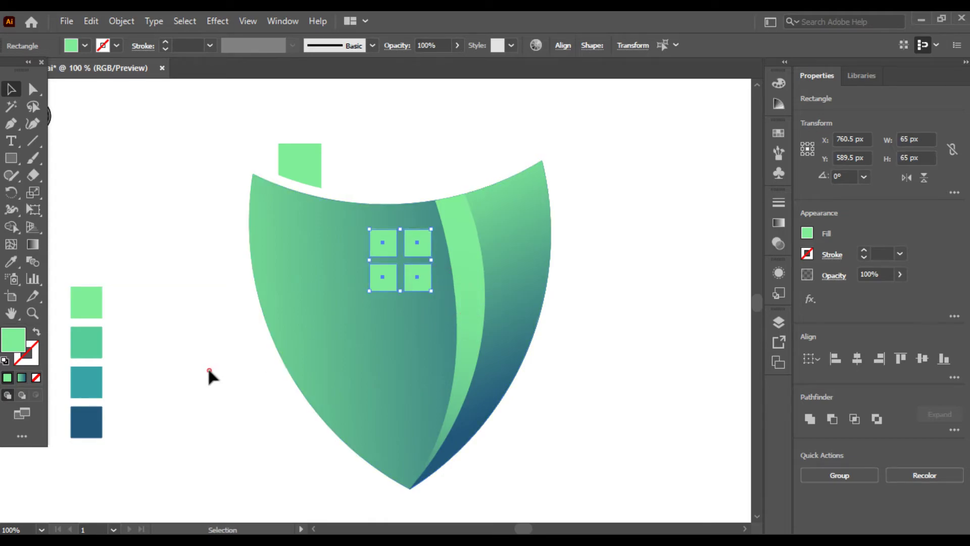
pyautogui.click(207, 369)
pyautogui.click(420, 243)
pyautogui.keyDown('shift'); pyautogui.click(387, 247); pyautogui.keyUp('shift')
pyautogui.keyDown('shift'); pyautogui.click(384, 275); pyautogui.keyUp('shift')
pyautogui.keyDown('shift'); pyautogui.click(416, 277); pyautogui.keyUp('shift')
pyautogui.click(331, 280)
pyautogui.click(170, 280)
# - Cut the four window squares out of the shield with the Shape Builder
pyautogui.moveTo(253, 143); pyautogui.dragTo(661, 426)
pyautogui.click(12, 227)
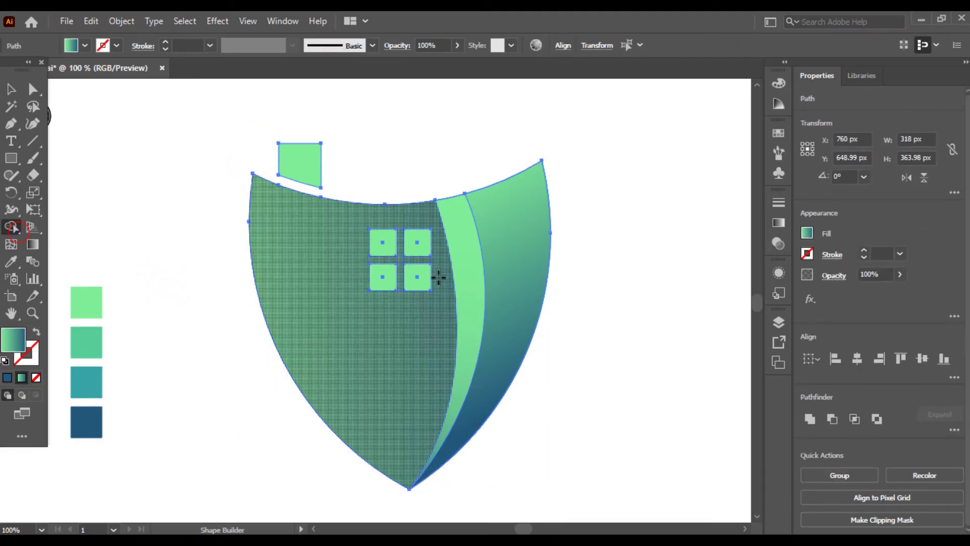
pyautogui.keyDown('alt'); pyautogui.click(382, 245); pyautogui.keyUp('alt')
pyautogui.keyDown('alt'); pyautogui.click(419, 248); pyautogui.keyUp('alt')
pyautogui.keyDown('alt'); pyautogui.click(419, 272); pyautogui.keyUp('alt')
pyautogui.keyDown('alt'); pyautogui.click(383, 277); pyautogui.keyUp('alt')
pyautogui.press('v')
pyautogui.moveTo(167, 142); pyautogui.dragTo(586, 348)
pyautogui.rightClick(484, 318)
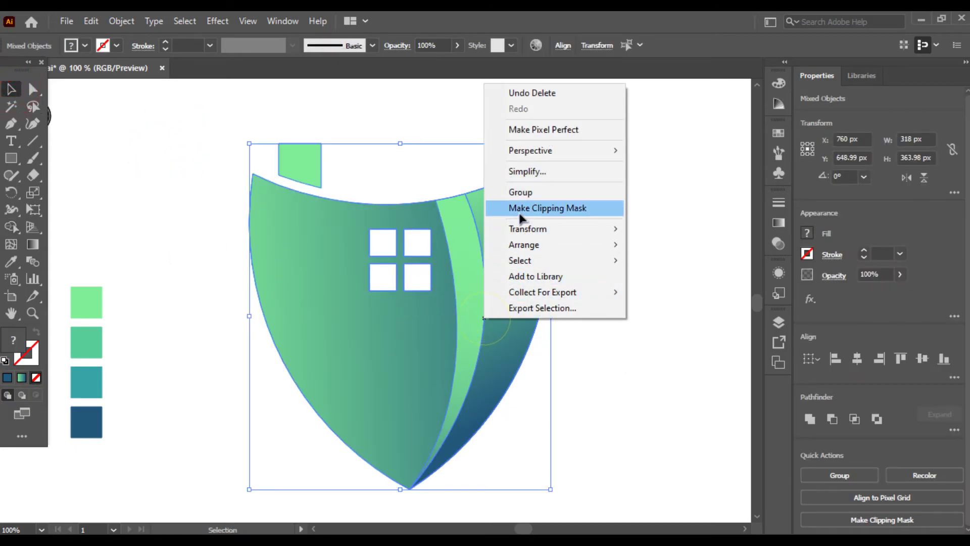
pyautogui.click(367, 327)
pyautogui.click(645, 320)
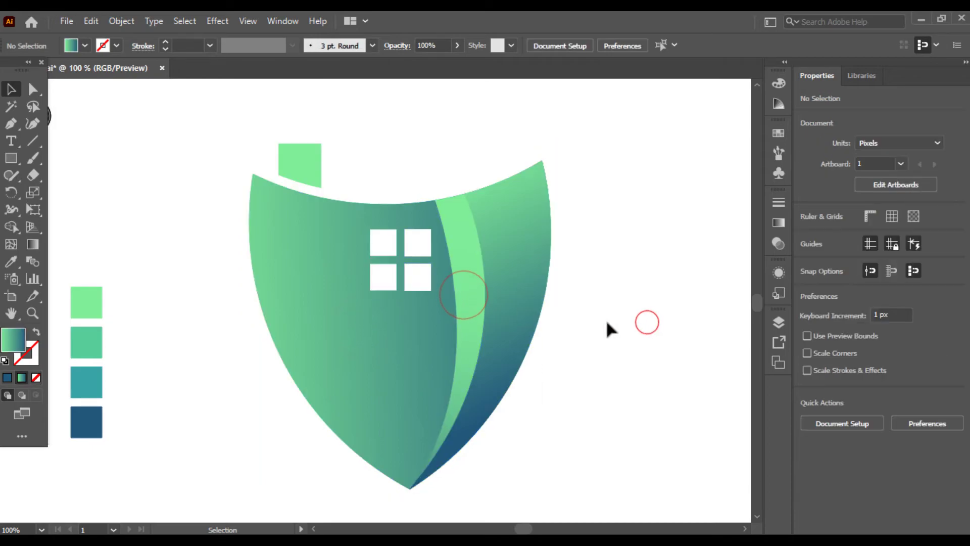
# - Adjust the curve handle at the light green band's bottom tip so its inner edge bulges further right and the band narrows
pyautogui.click(472, 299)
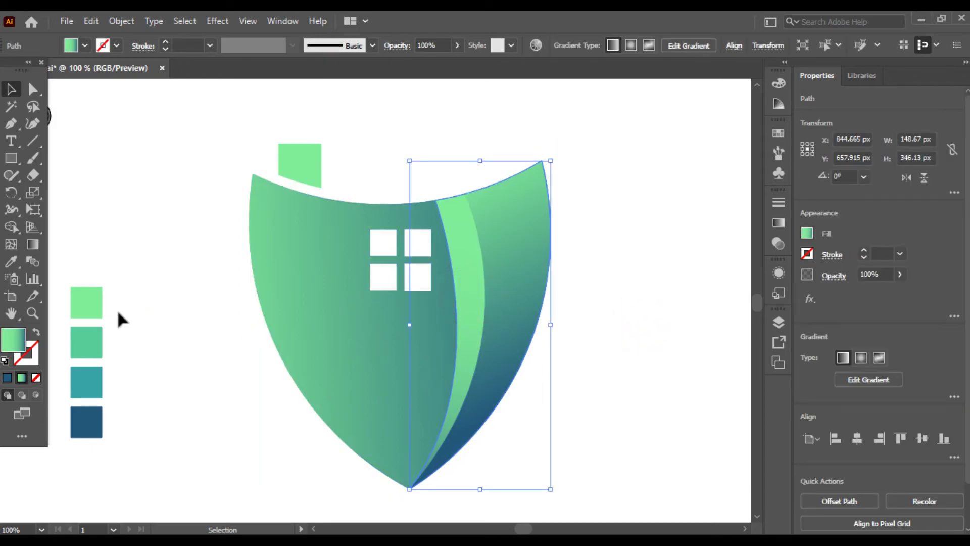
pyautogui.click(15, 128)
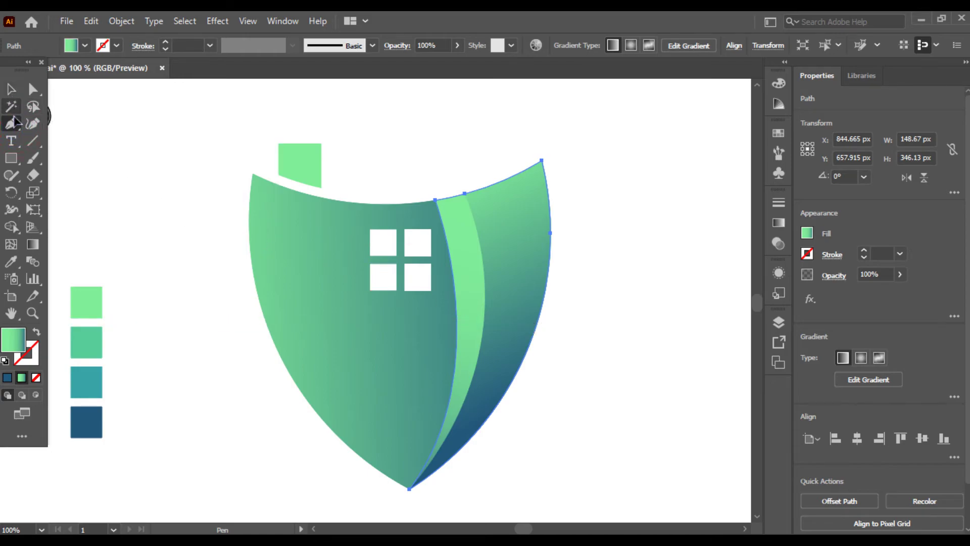
pyautogui.click(12, 90)
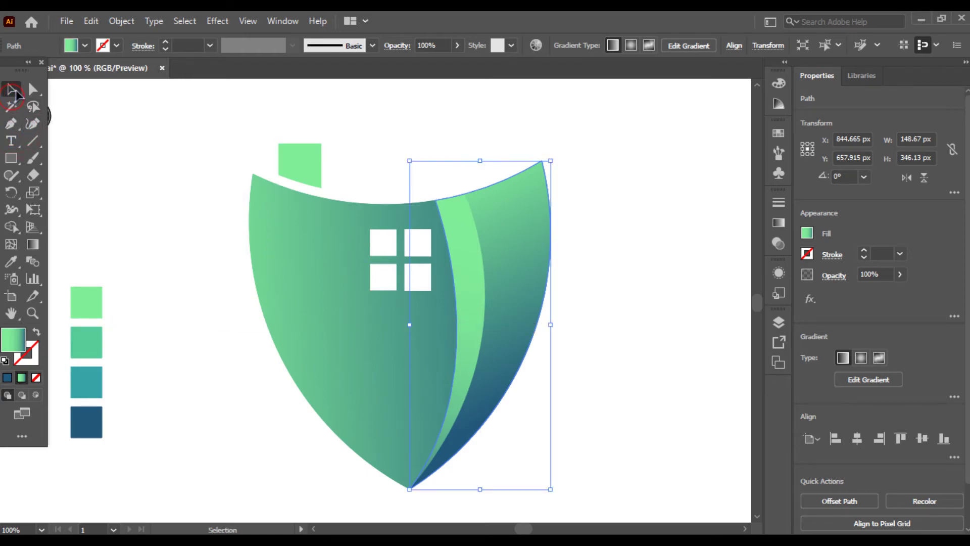
pyautogui.click(615, 340)
pyautogui.click(465, 300)
pyautogui.click(33, 90)
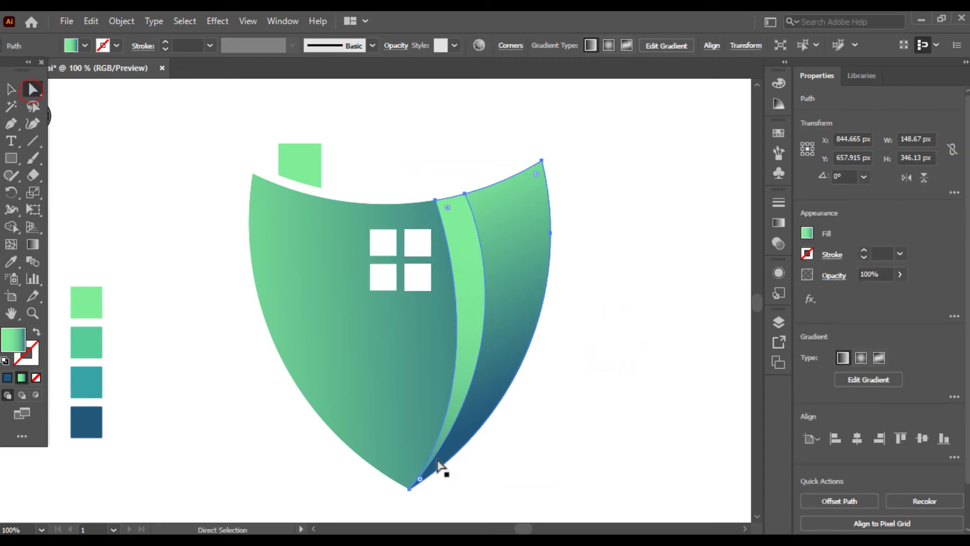
pyautogui.click(408, 490)
pyautogui.moveTo(497, 371); pyautogui.dragTo(515, 326)
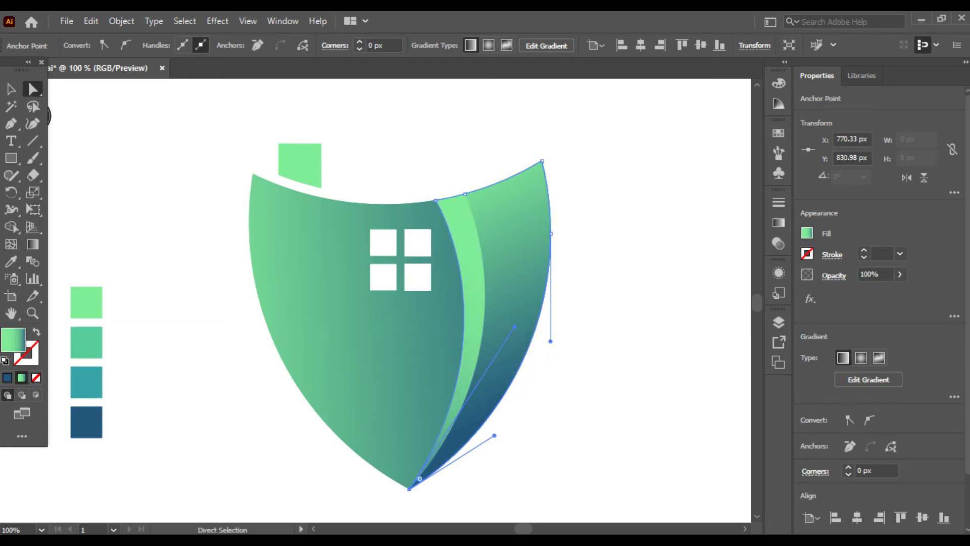
pyautogui.click(15, 89)
pyautogui.click(108, 167)
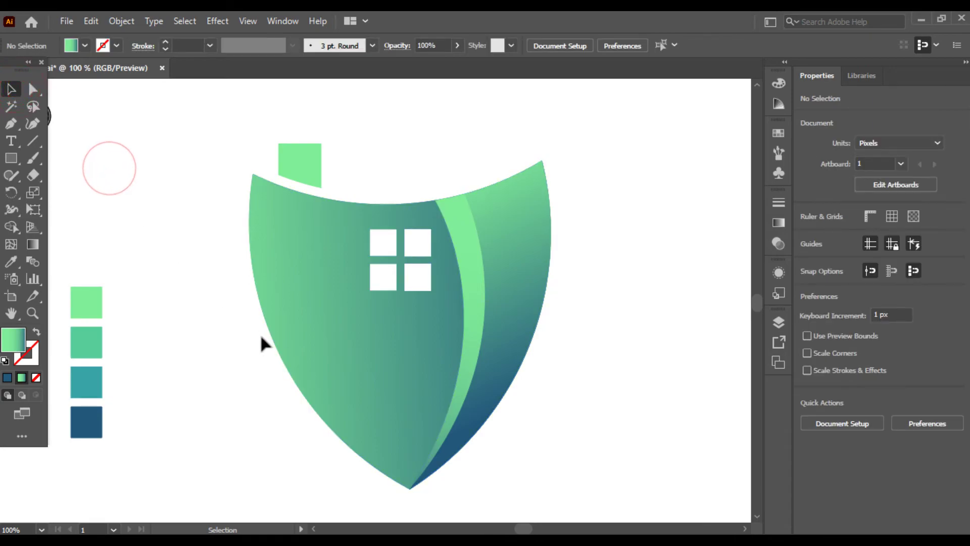
# - Group all the shield, chimney and window pieces into one object
pyautogui.moveTo(554, 332); pyautogui.dragTo(614, 338)
pyautogui.click(614, 338)
pyautogui.click(658, 342)
pyautogui.moveTo(552, 161); pyautogui.dragTo(176, 407)
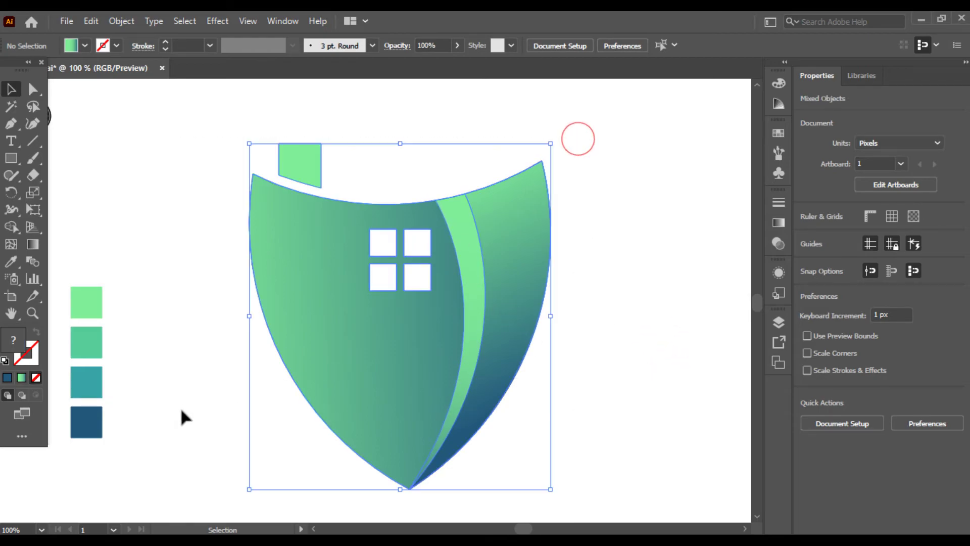
pyautogui.rightClick(309, 301)
pyautogui.click(356, 173)
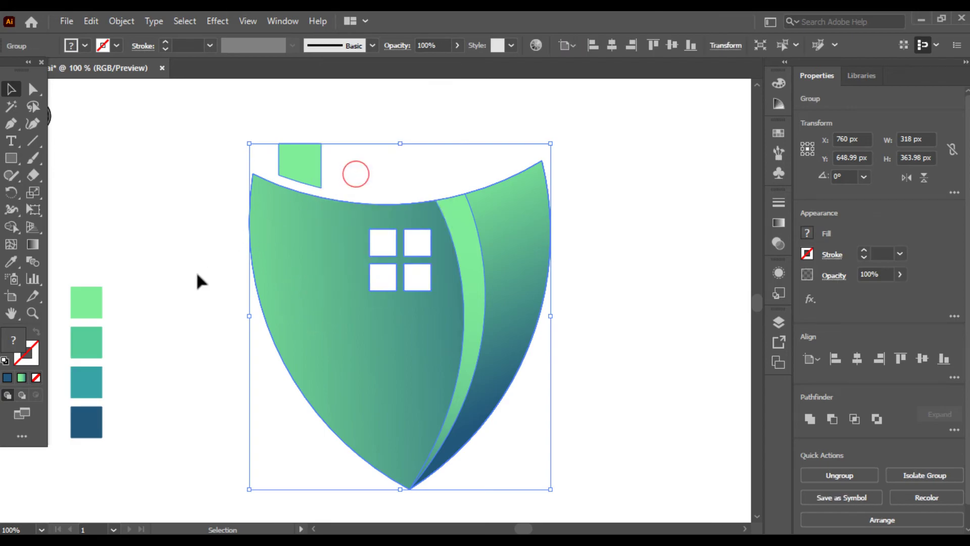
# - Add the text COMPANY NAME below the shield
pyautogui.moveTo(356, 352); pyautogui.dragTo(358, 279)
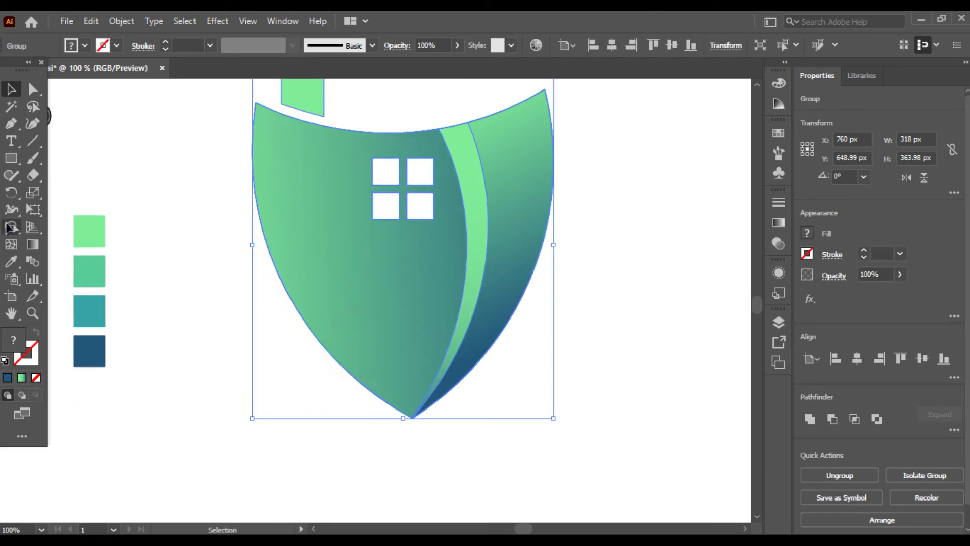
pyautogui.click(12, 138)
pyautogui.click(164, 466)
pyautogui.write('q')
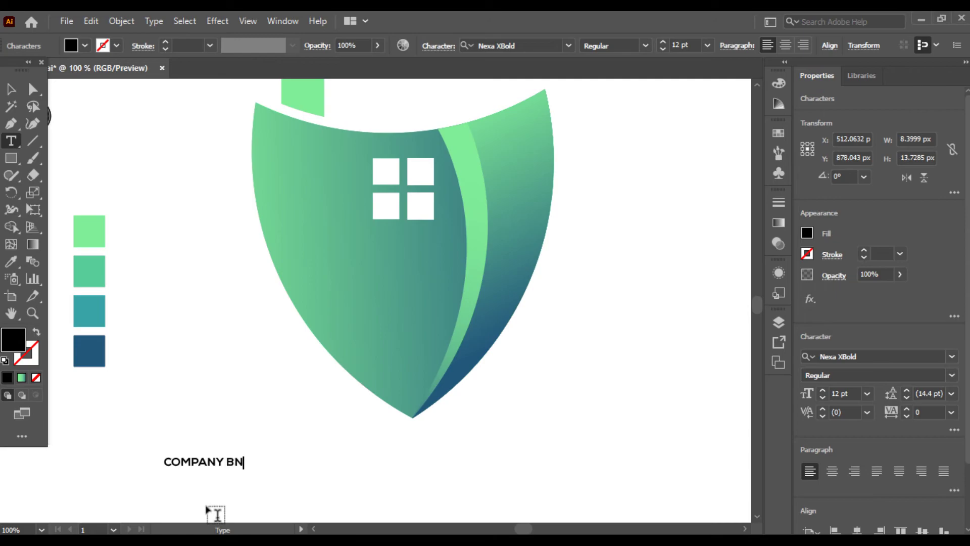
pyautogui.hotkey('ctrl', 'a')
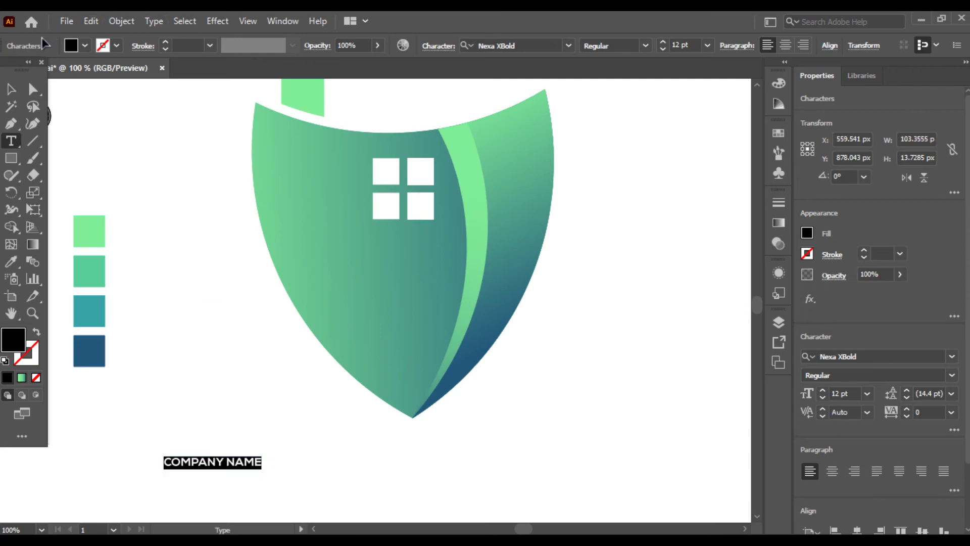
# - Scale the company name text up to about 65.5 pt
pyautogui.click(10, 89)
pyautogui.moveTo(262, 465); pyautogui.dragTo(702, 470)
pyautogui.hotkey('ctrl', '-')
pyautogui.hotkey('ctrl', '-')
pyautogui.click(385, 392)
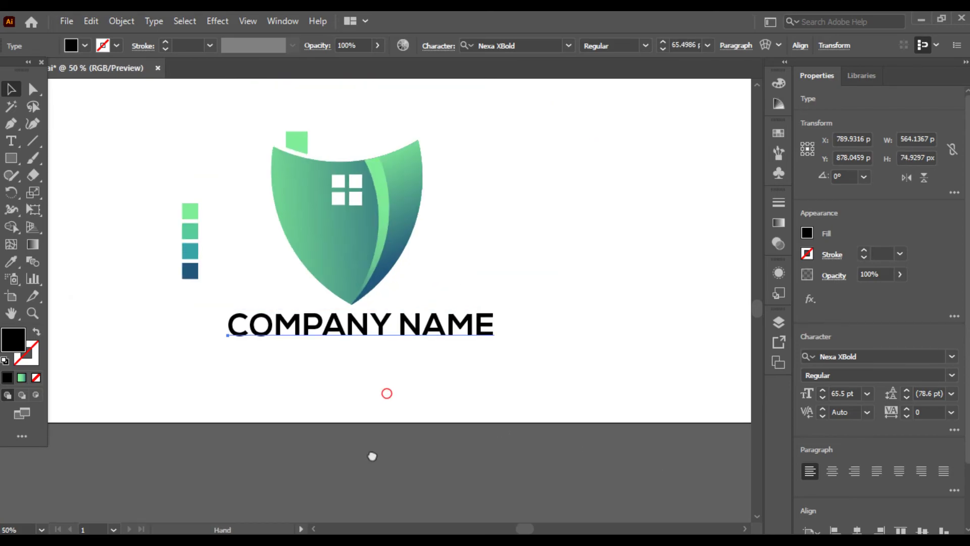
pyautogui.moveTo(408, 401)
pyautogui.mouseDown()
pyautogui.moveTo(398, 402)
pyautogui.moveTo(406, 410)
pyautogui.mouseUp()
# - Align the shield and the company name text on their horizontal centres
pyautogui.click(441, 456)
pyautogui.moveTo(464, 453); pyautogui.dragTo(282, 168)
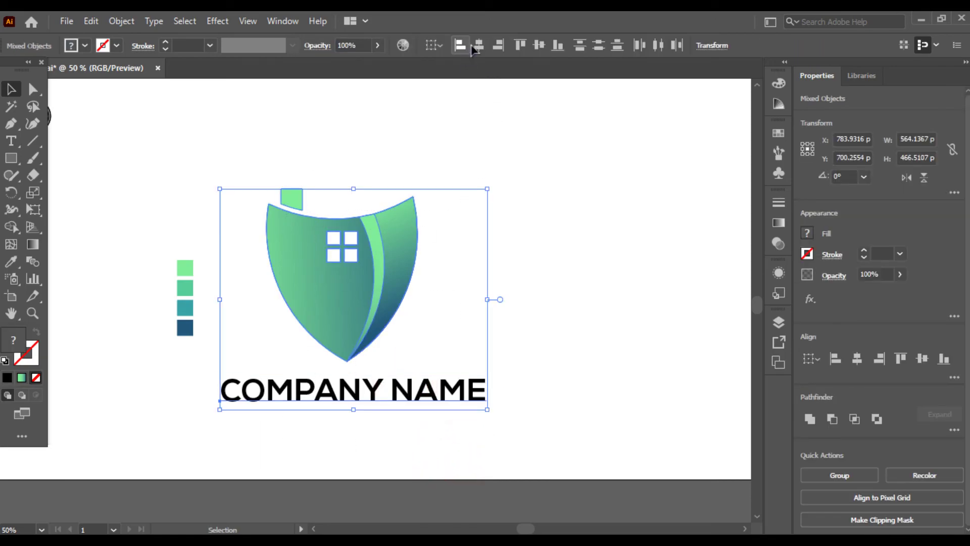
pyautogui.click(478, 45)
pyautogui.click(650, 307)
# - Enlarge the company name text to about 882 px wide and centre it horizontally with the shield
pyautogui.click(423, 390)
pyautogui.moveTo(481, 401); pyautogui.dragTo(556, 404)
pyautogui.moveTo(526, 440); pyautogui.dragTo(459, 400)
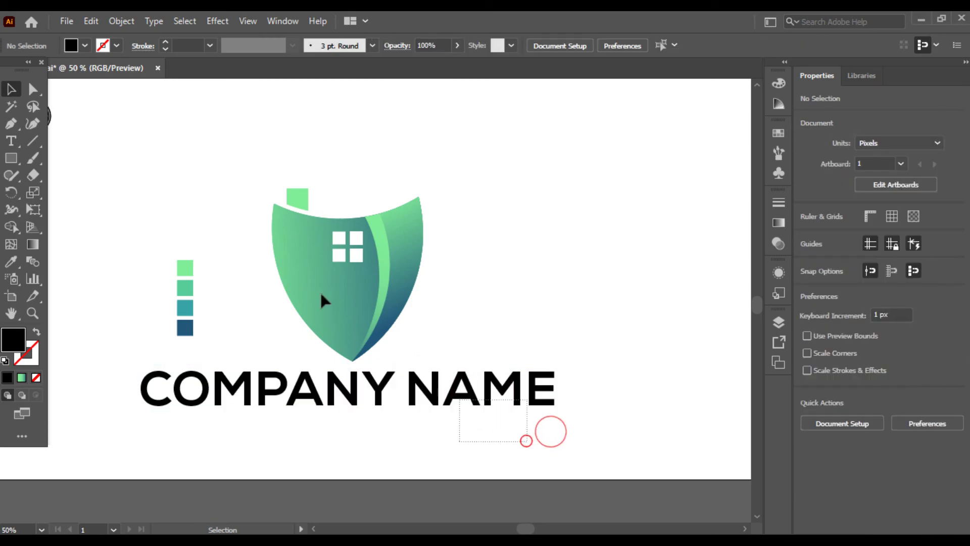
pyautogui.hotkey('ctrl', 'a')
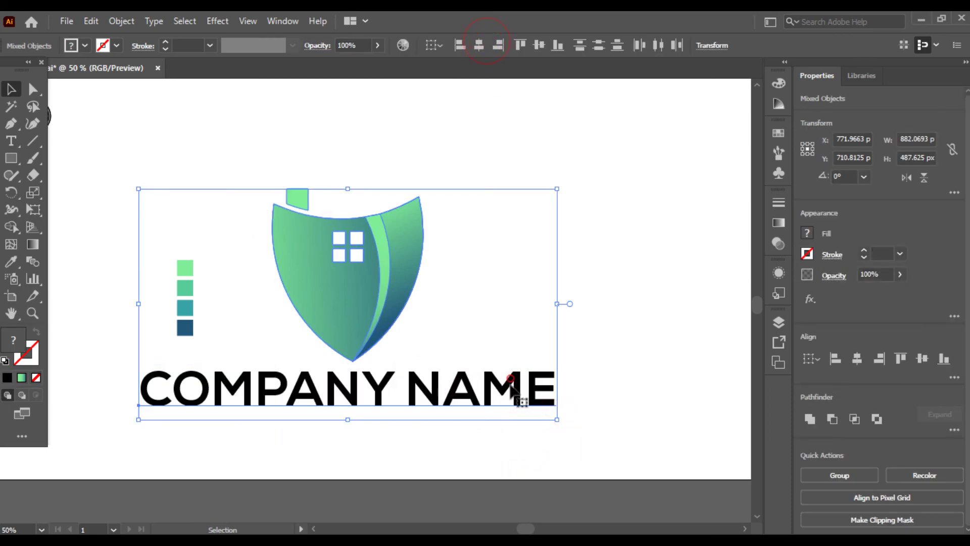
pyautogui.click(602, 418)
# - Reduce the company name text to about 586 px wide and centre it horizontally with the shield
pyautogui.click(518, 397)
pyautogui.moveTo(556, 392); pyautogui.dragTo(487, 393)
pyautogui.click(491, 430)
pyautogui.moveTo(472, 458); pyautogui.dragTo(276, 204)
pyautogui.click(529, 265)
# - Group the shield with the company name and centre the logo horizontally and vertically on the artboard
pyautogui.moveTo(499, 157); pyautogui.dragTo(311, 412)
pyautogui.rightClick(356, 311)
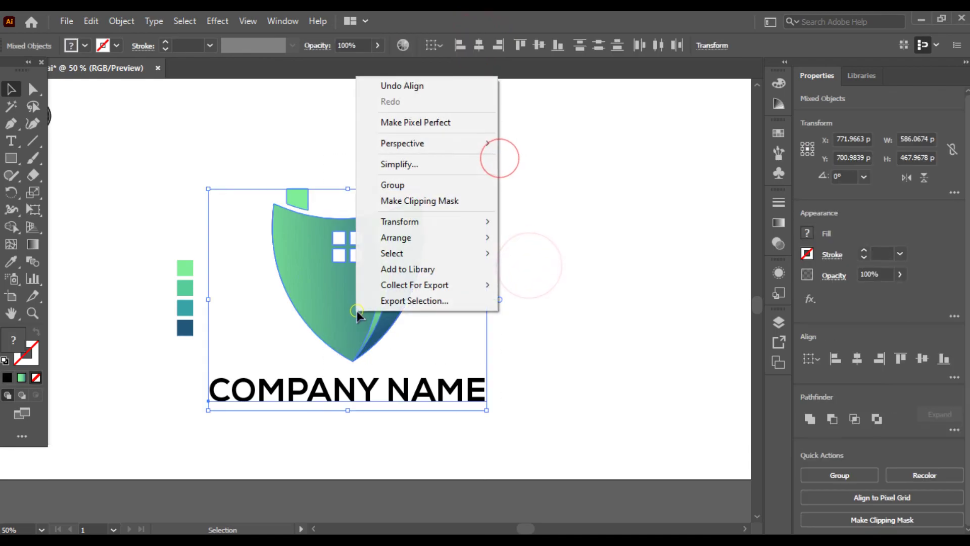
pyautogui.click(404, 186)
pyautogui.click(479, 45)
pyautogui.click(539, 45)
# - Move the four colour swatches into the artboard's upper-left corner
pyautogui.moveTo(216, 233); pyautogui.dragTo(167, 385)
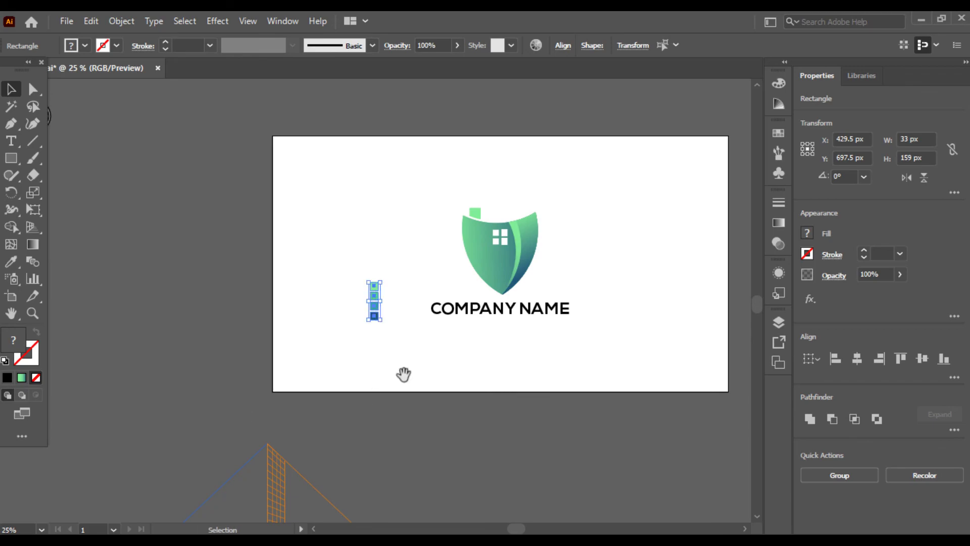
pyautogui.moveTo(397, 376); pyautogui.dragTo(222, 513)
pyautogui.moveTo(201, 423); pyautogui.dragTo(115, 292)
pyautogui.click(184, 223)
pyautogui.moveTo(236, 277); pyautogui.dragTo(234, 218)
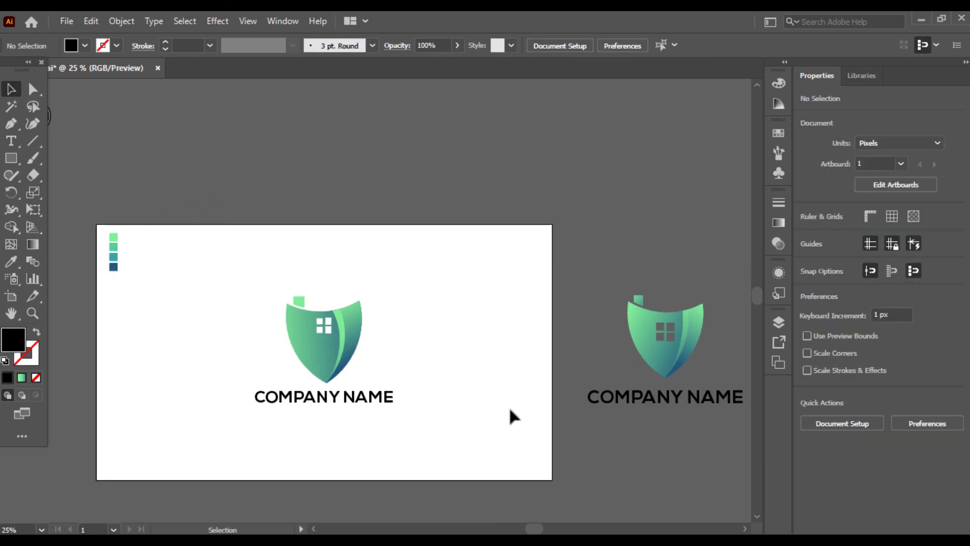